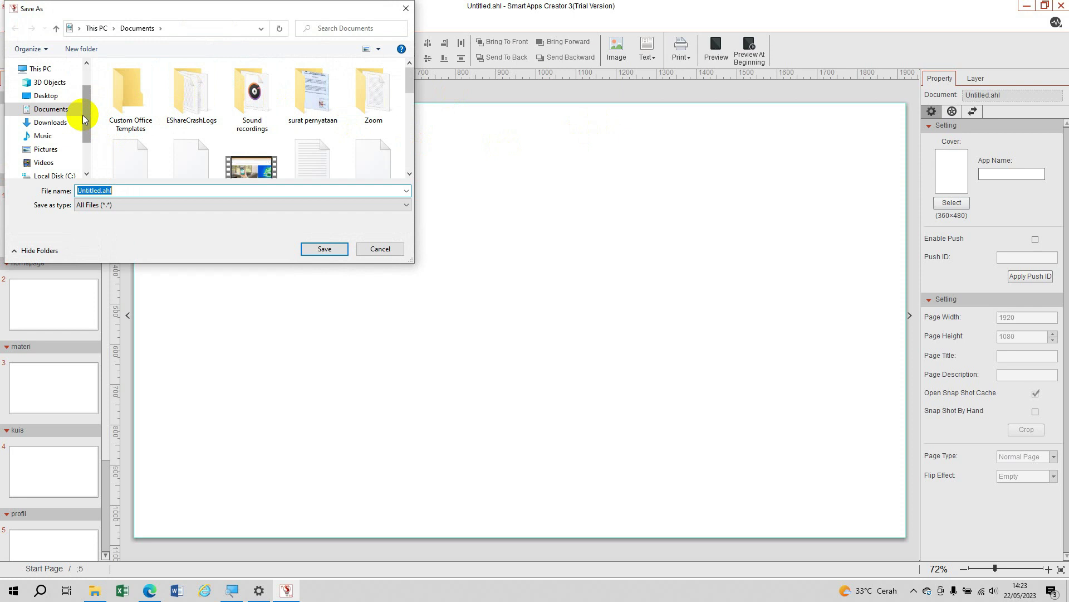
Save the project on the DATA (D:) drive under the name "Penggolongan hewan"
left_click_drag(83, 115, 71, 144)
left_click(70, 146)
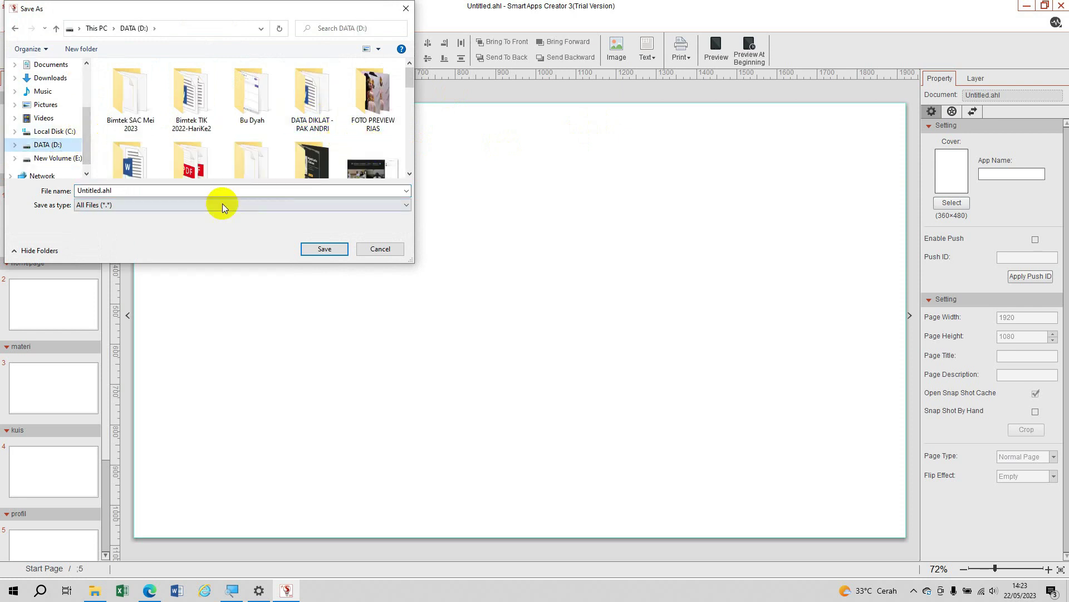
left_click(188, 190)
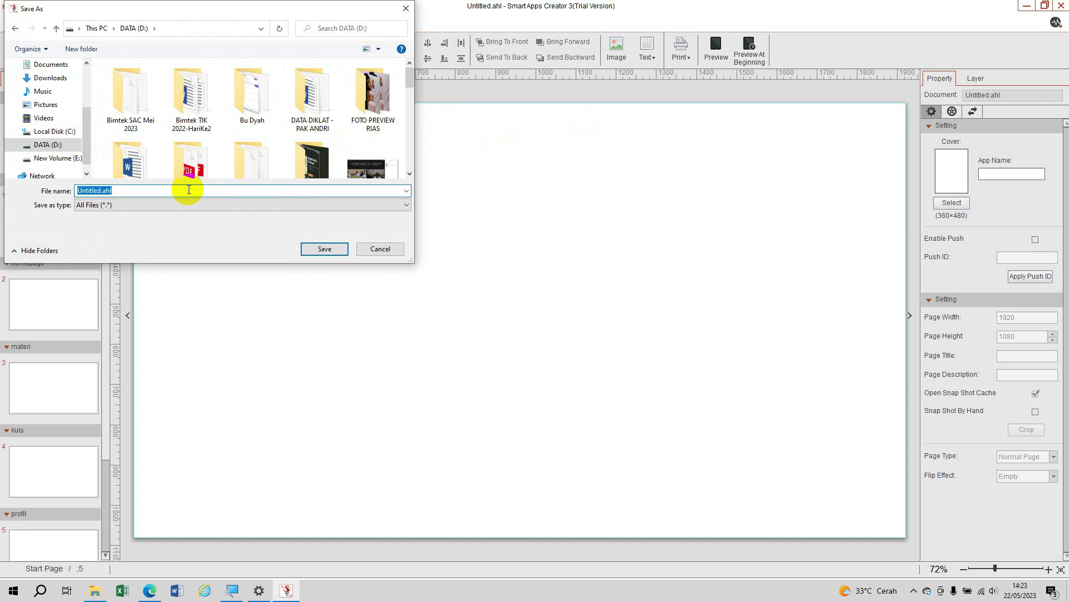
type("Penggolongan hewan")
left_click(315, 249)
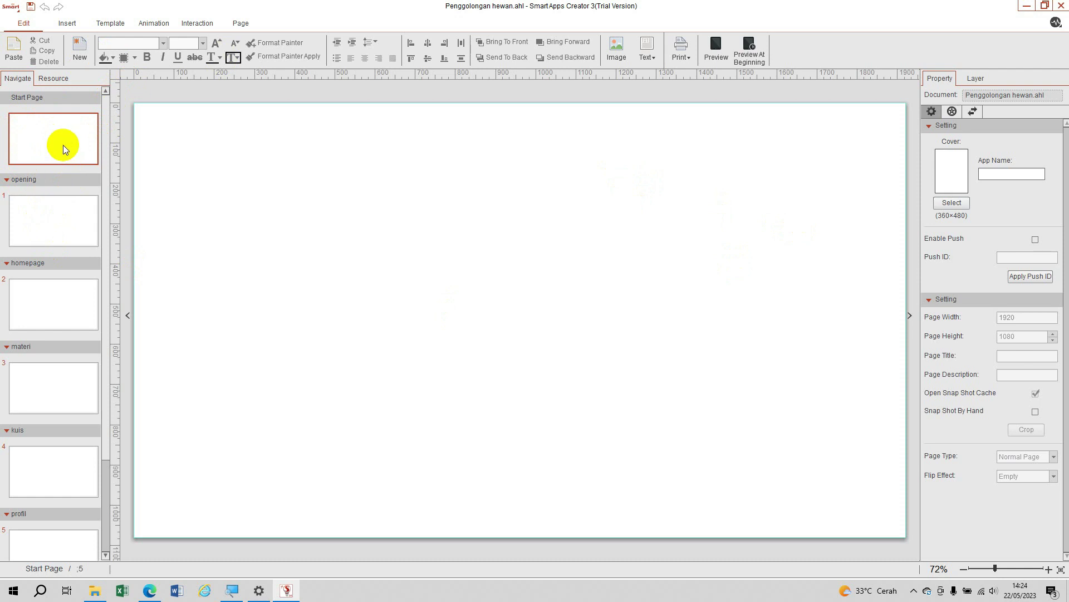
Insert the green background with the circle of cartoon animals on the Start Page, from the Aset > Gambar > Background folder in SAC 2023
left_click(44, 219)
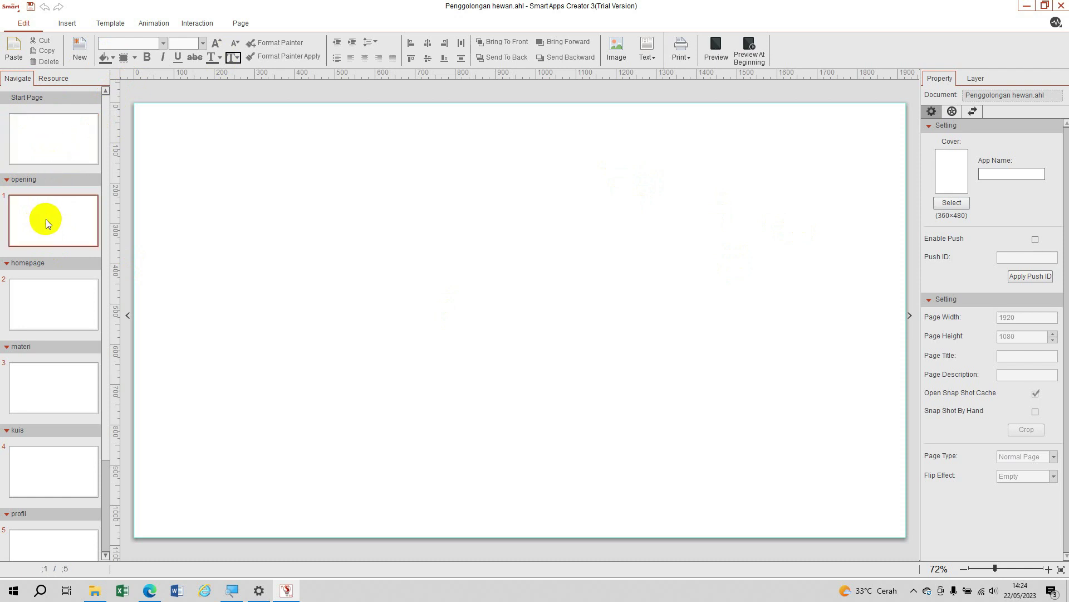
left_click(52, 131)
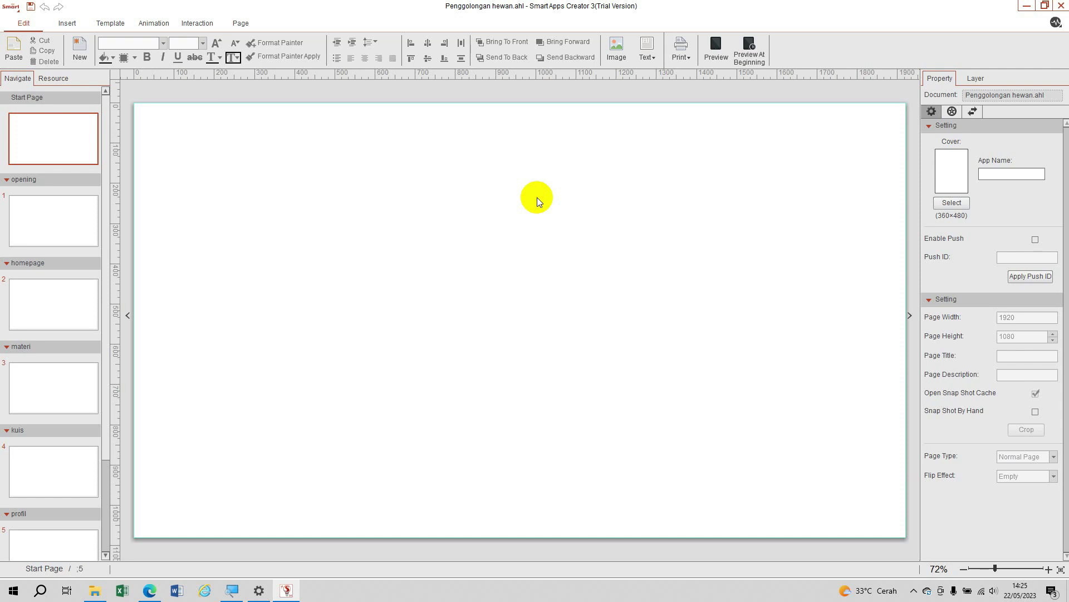
right_click(494, 195)
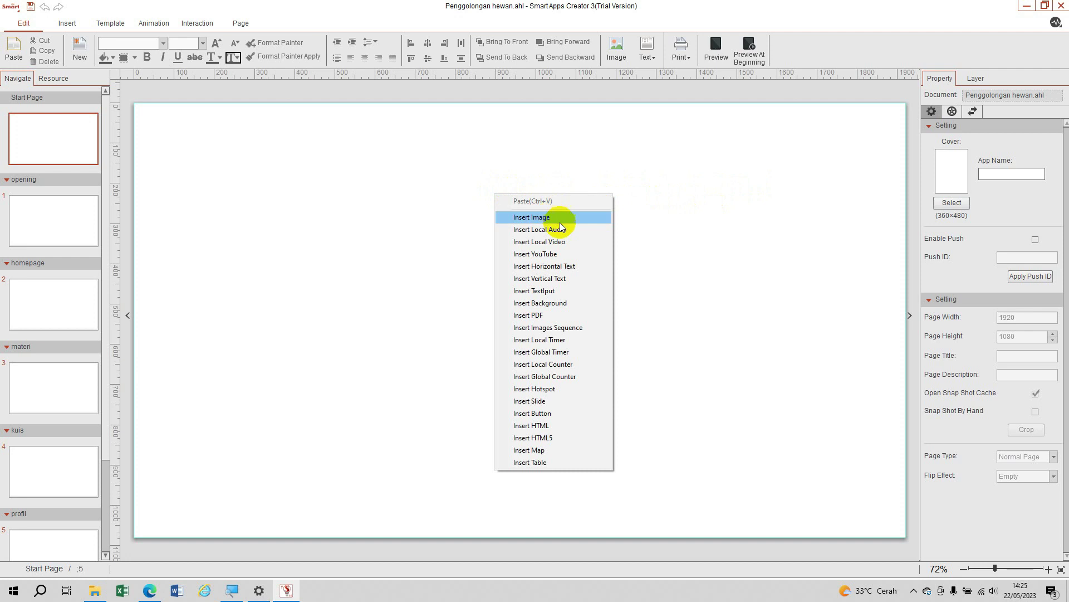
left_click(566, 304)
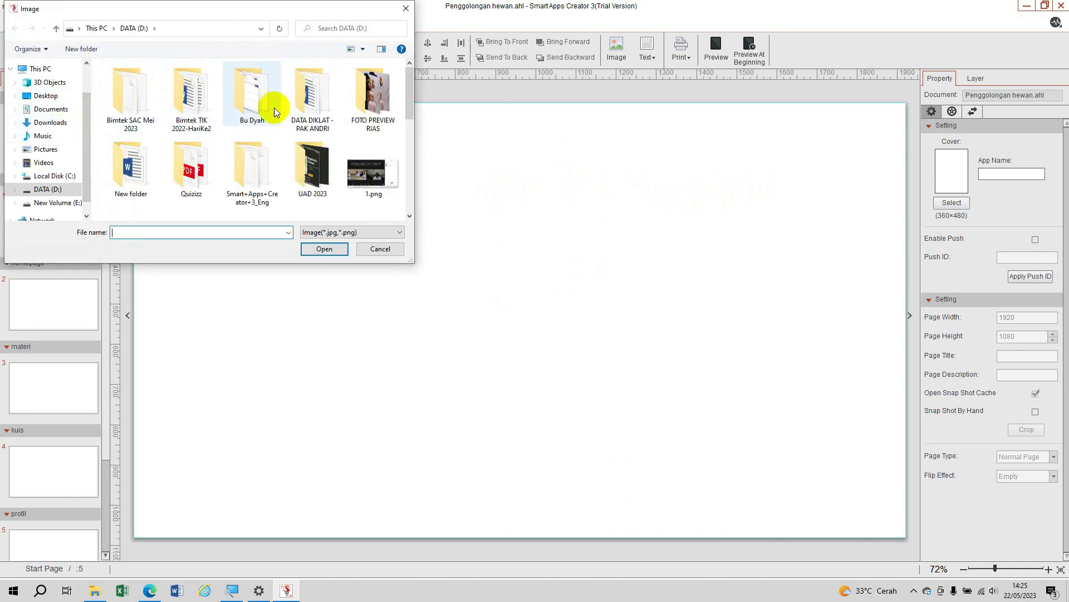
double_click(314, 181)
double_click(135, 136)
left_click(135, 83)
double_click(136, 83)
double_click(143, 93)
double_click(155, 102)
left_click_drag(412, 72, 427, 125)
left_click(128, 149)
left_click(323, 251)
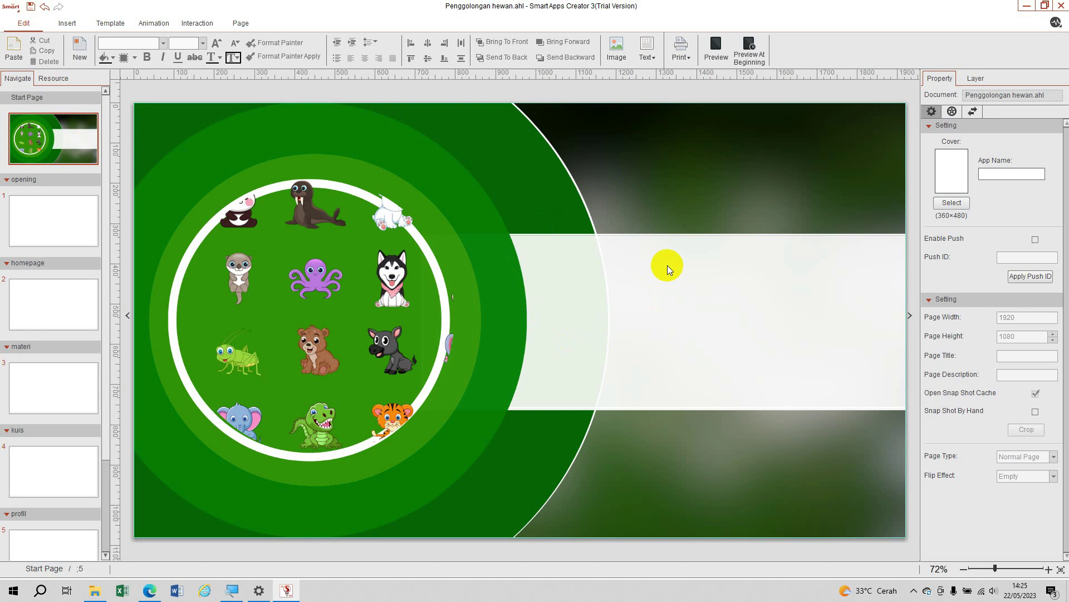
Insert the image Logo.jpg from the Gambar folder on the Start Page
right_click(674, 184)
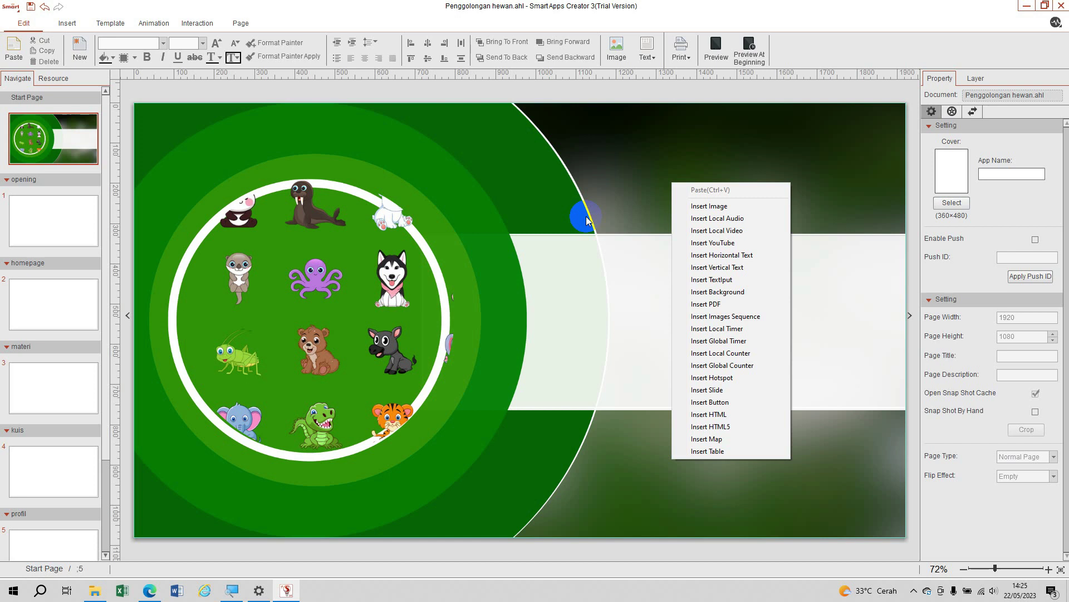
left_click(542, 168)
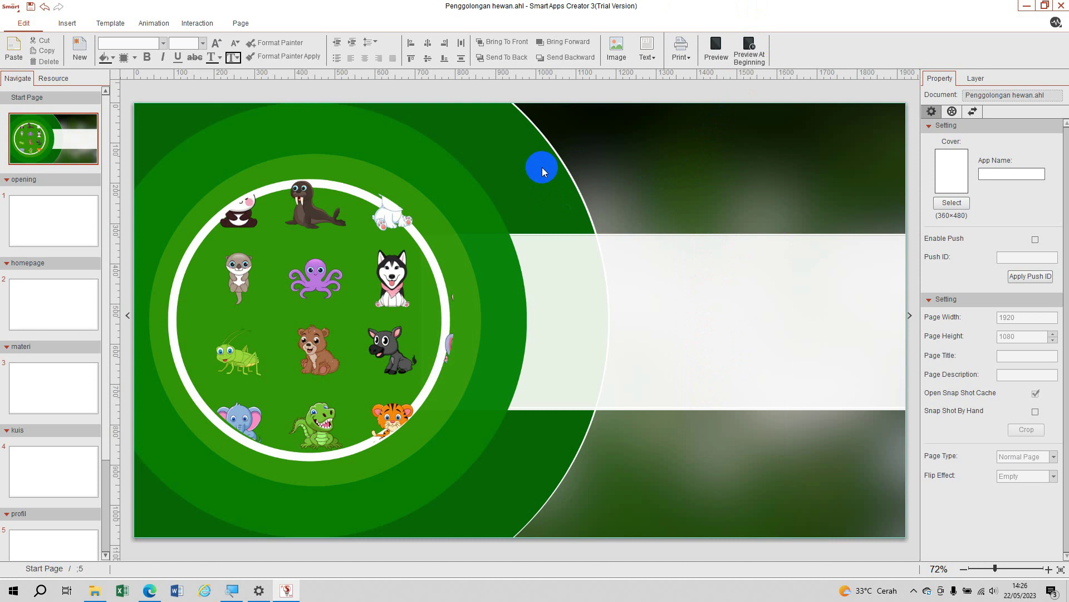
right_click(626, 182)
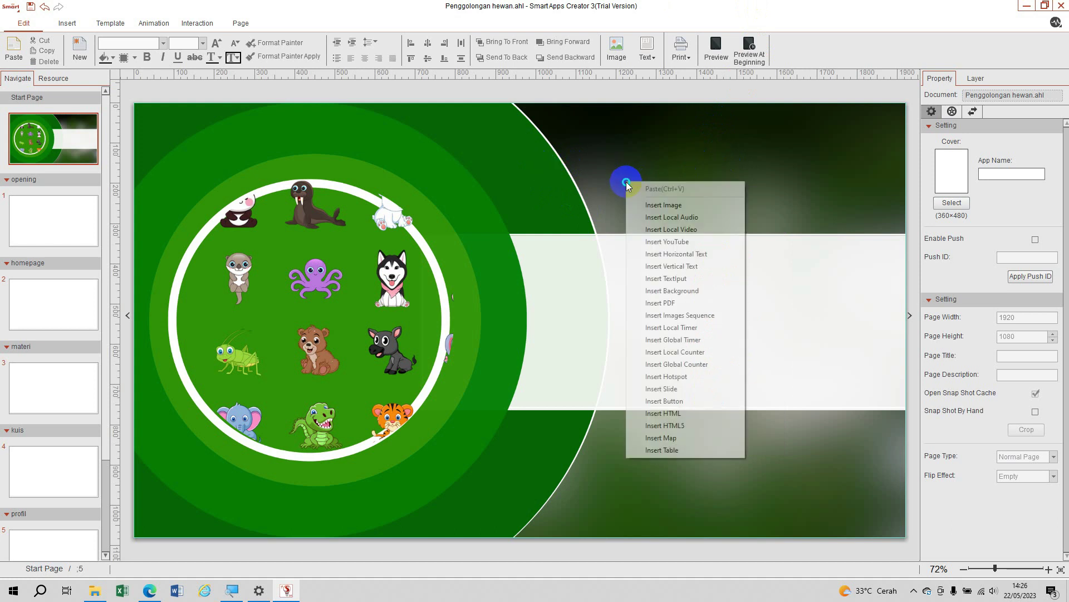
left_click(675, 206)
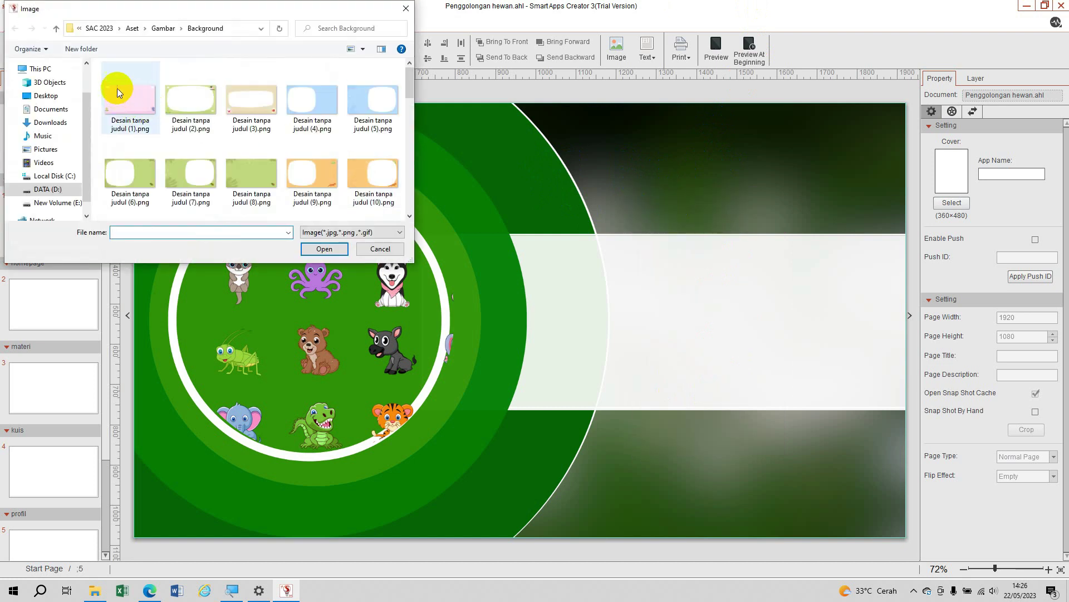
left_click(163, 29)
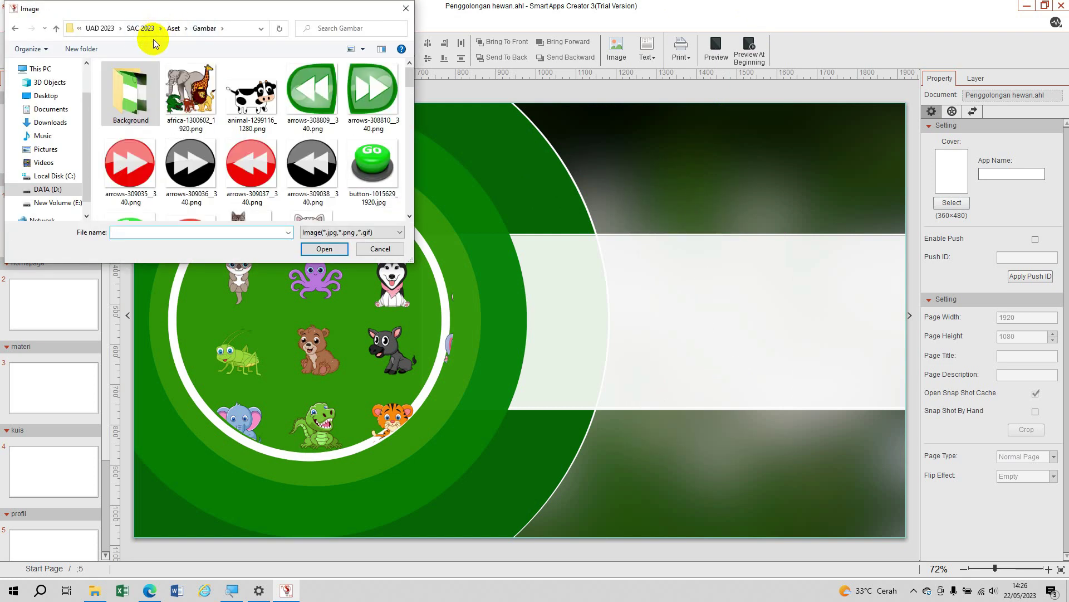
left_click_drag(407, 72, 407, 149)
left_click(206, 109)
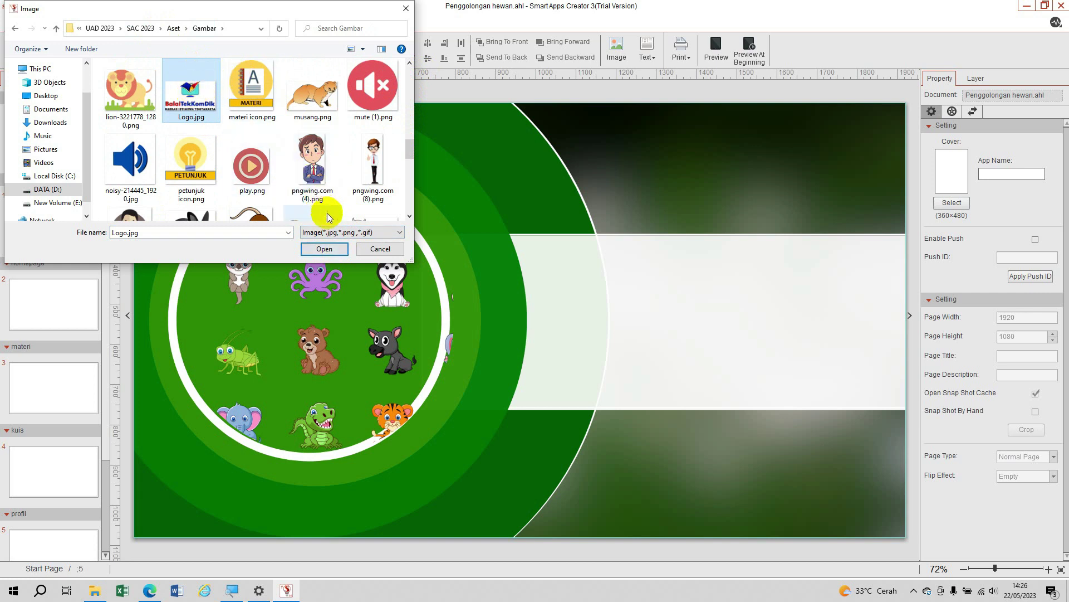
left_click(325, 248)
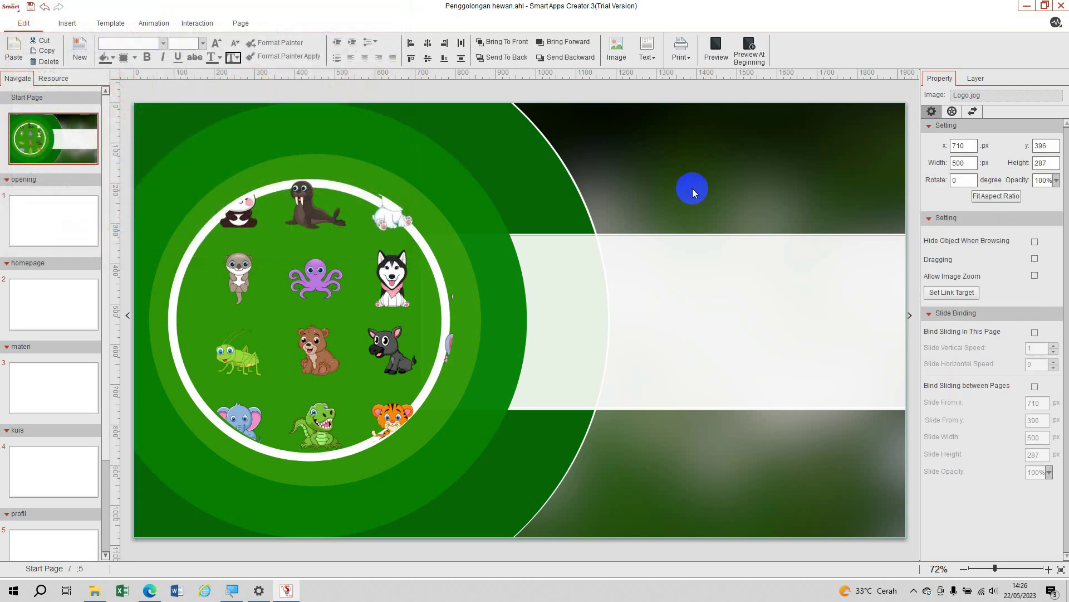
Enlarge the logo to about 716 × 411 px and place it over the white band at about x 1193, y 342
left_click_drag(566, 284, 759, 315)
left_click_drag(817, 278, 888, 258)
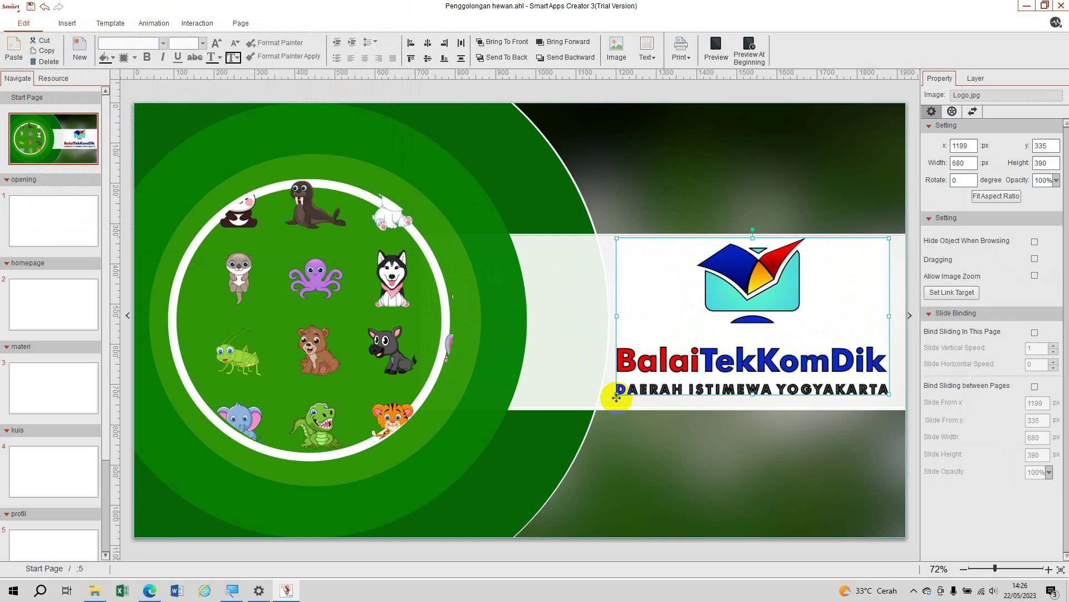
left_click_drag(617, 397, 606, 403)
left_click_drag(679, 373, 682, 373)
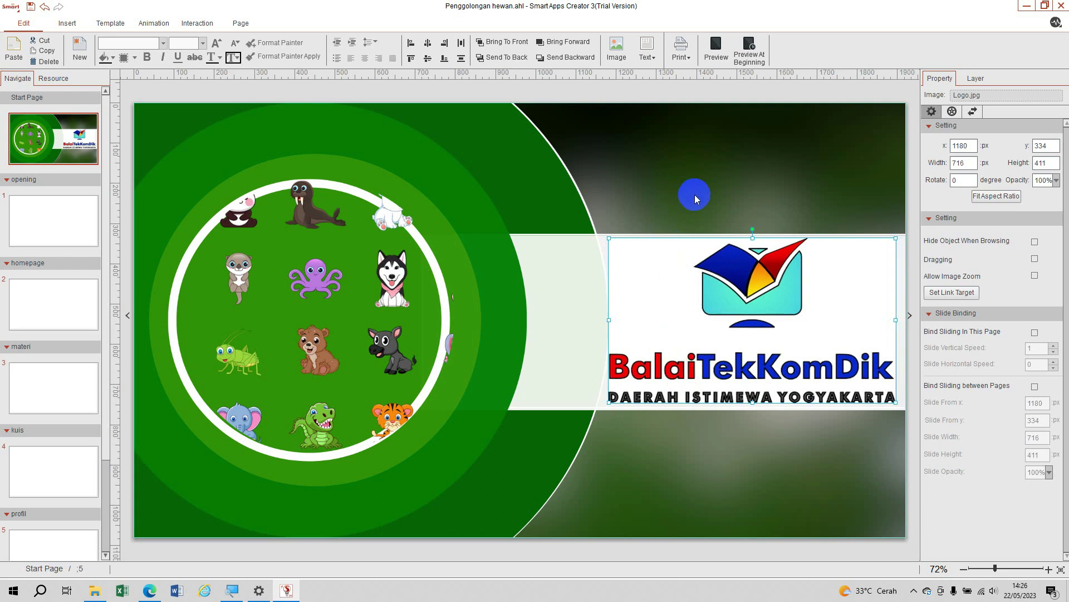
key("ctrl+z")
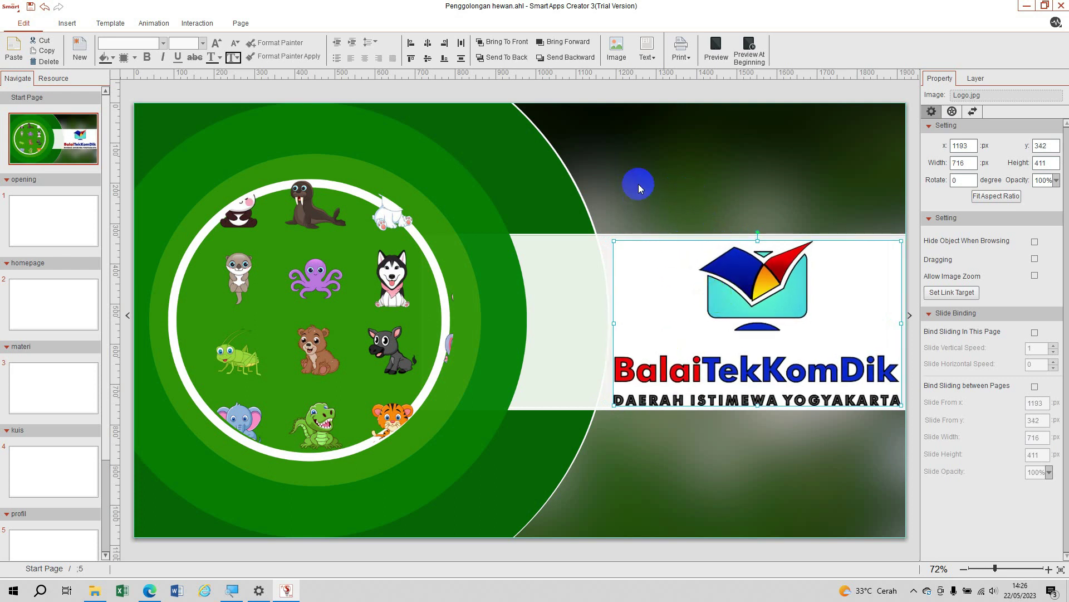
Examine the logo's general, animation and interaction settings
left_click(714, 168)
left_click(741, 275)
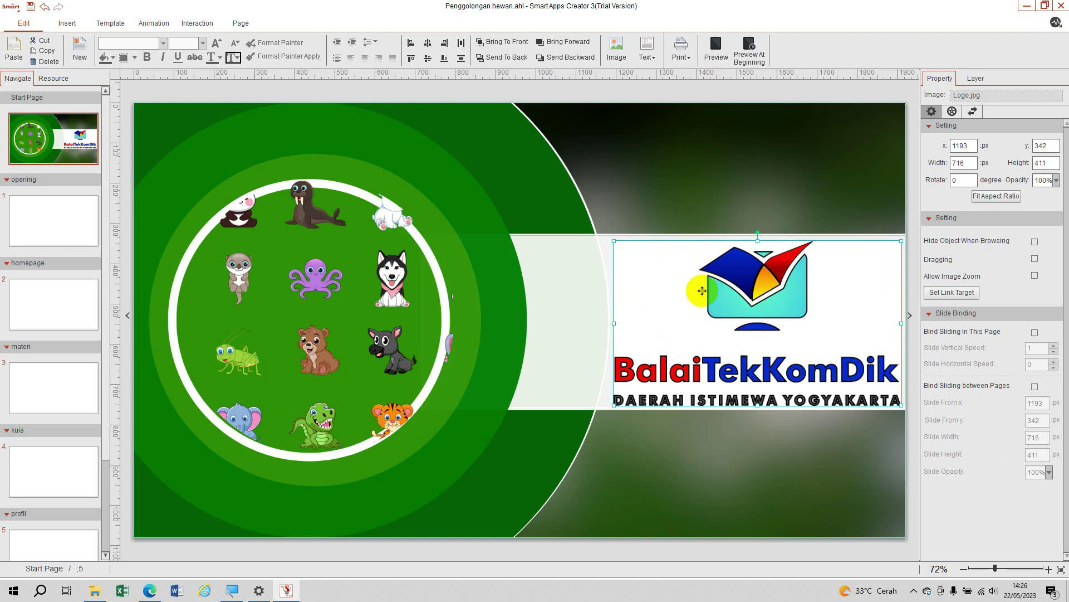
left_click(626, 179)
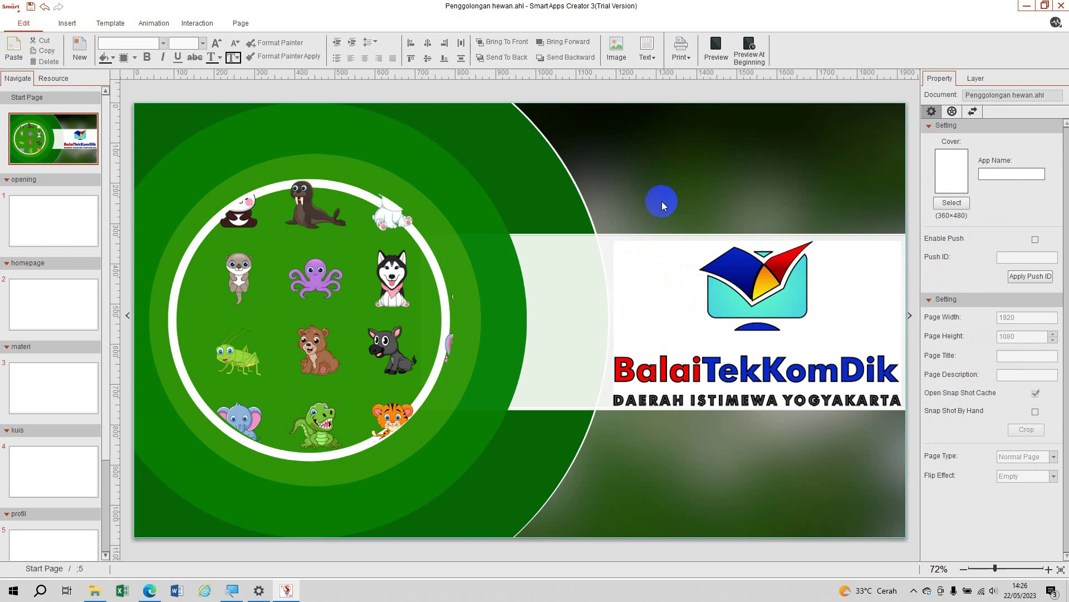
left_click(691, 299)
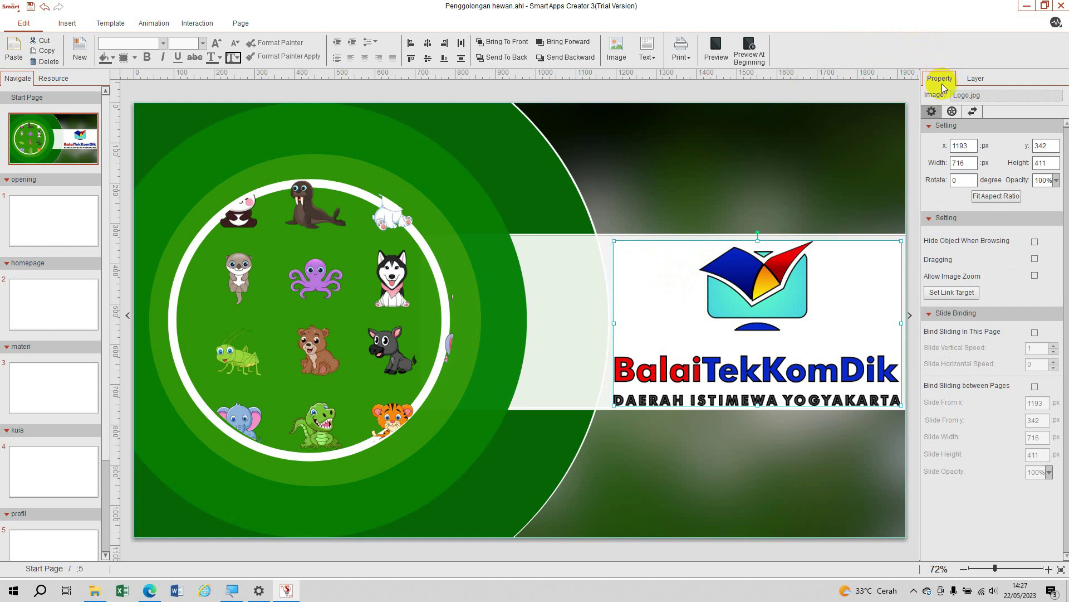
left_click(933, 112)
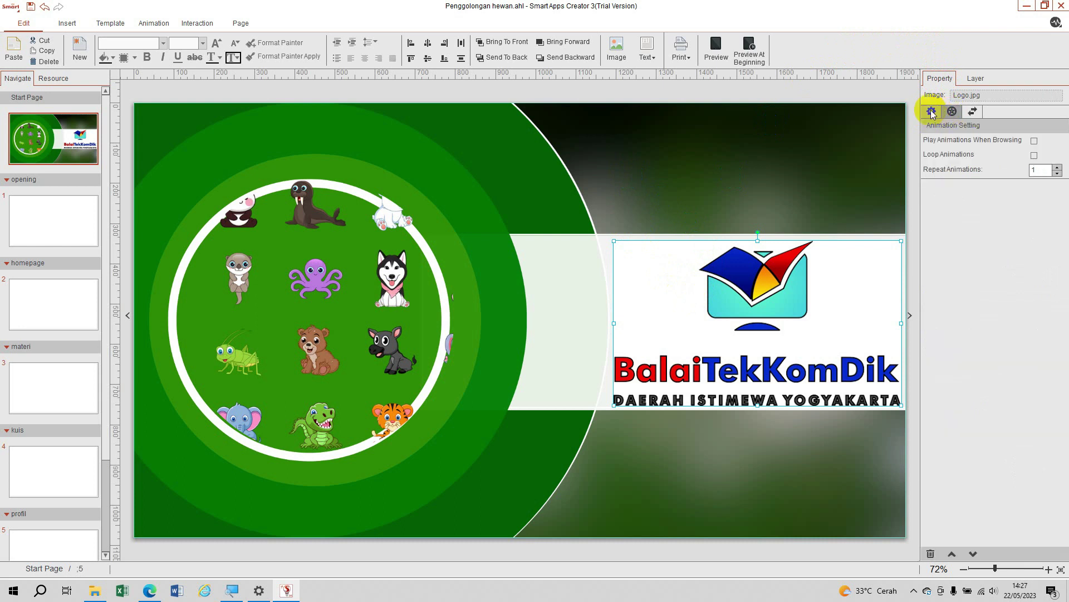
left_click(932, 112)
left_click(952, 112)
left_click(973, 112)
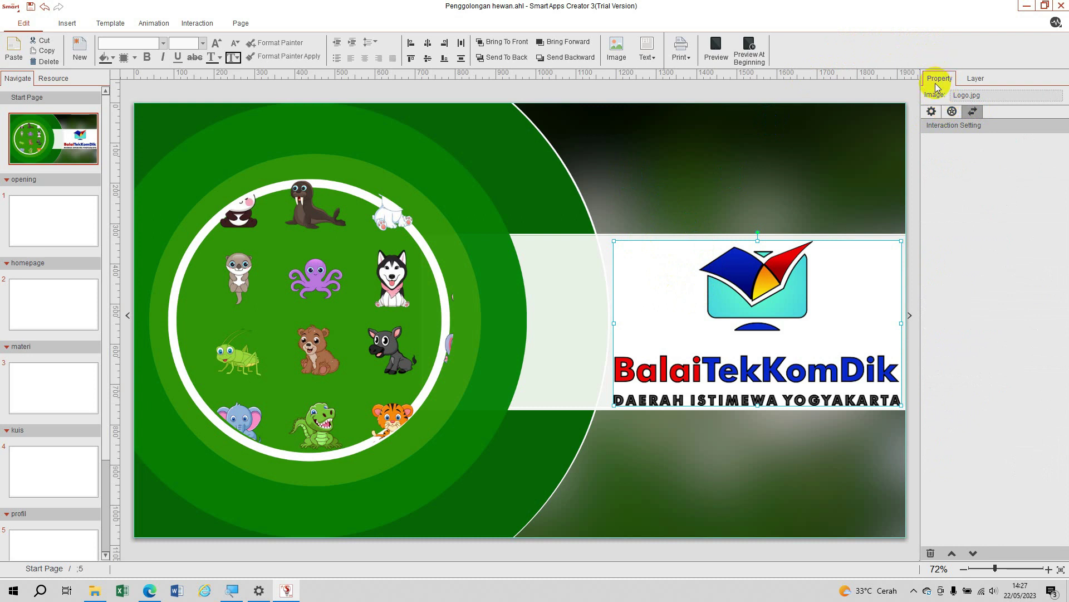
left_click(932, 112)
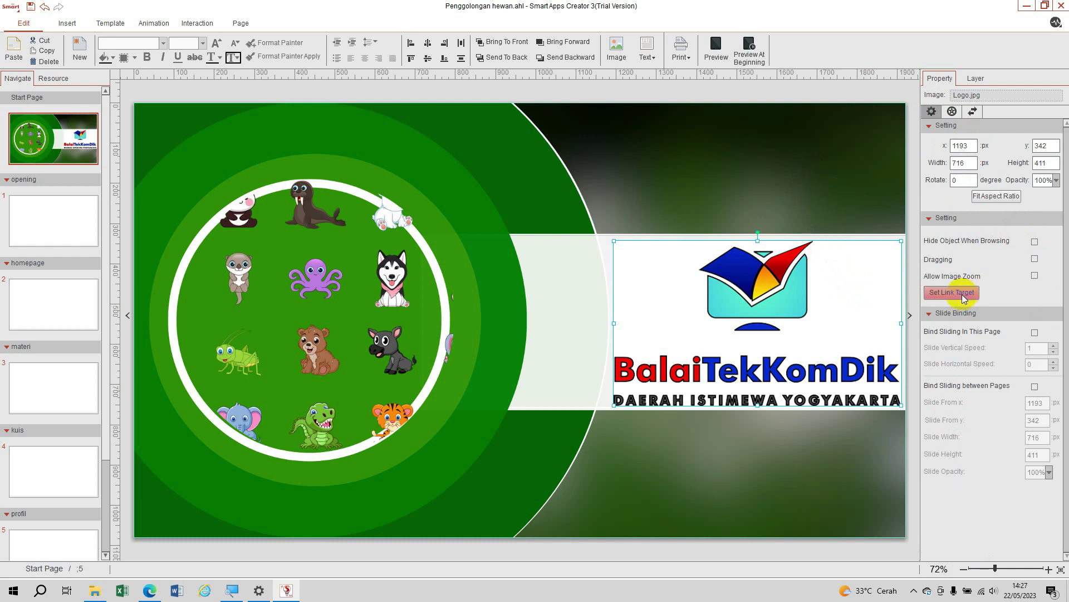
Enable Hide Object When Browsing for the logo and check that the option is kept after reselecting it
left_click(1036, 242)
left_click(771, 188)
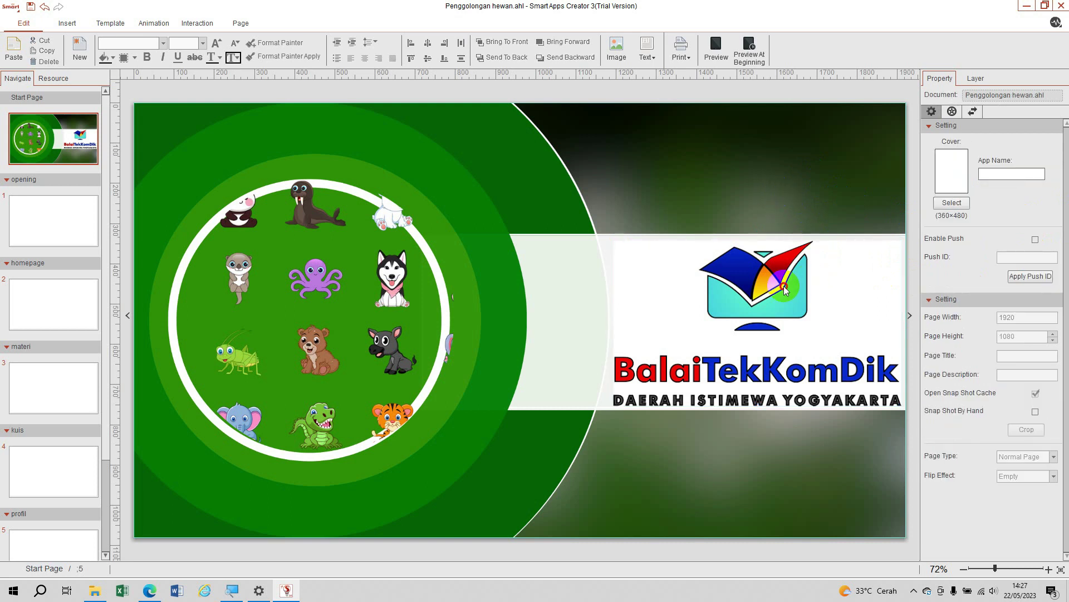
left_click(747, 241)
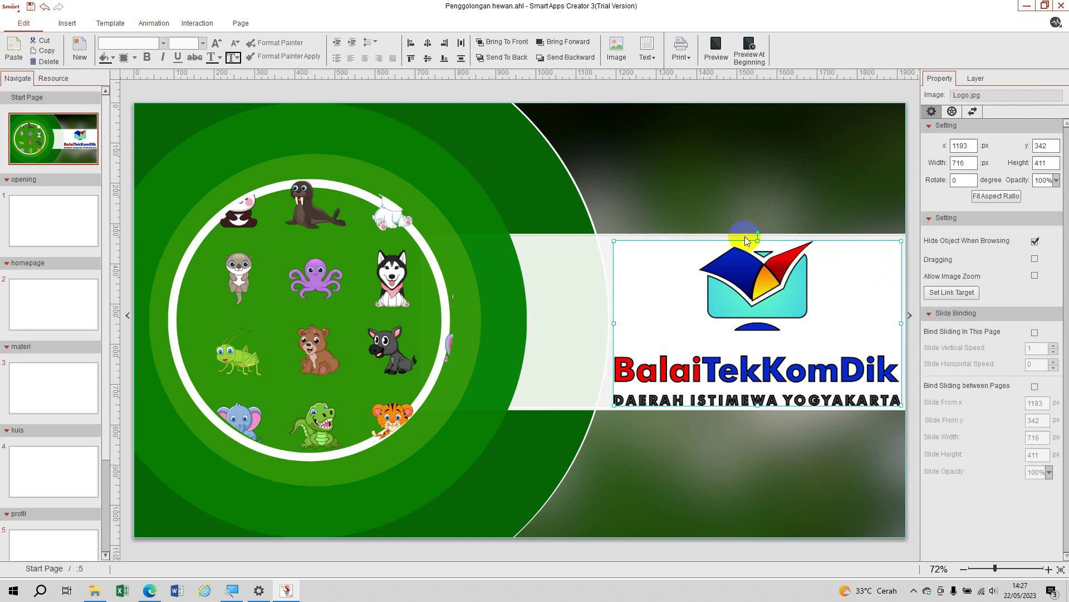
left_click(707, 146)
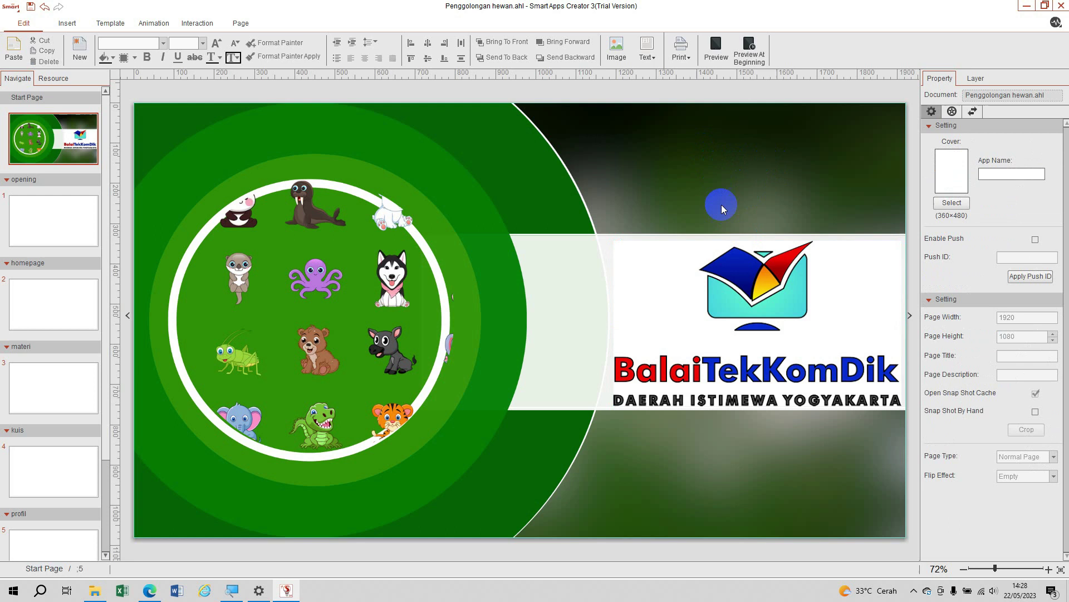
Add a Zoom animation to the logo
left_click(706, 303)
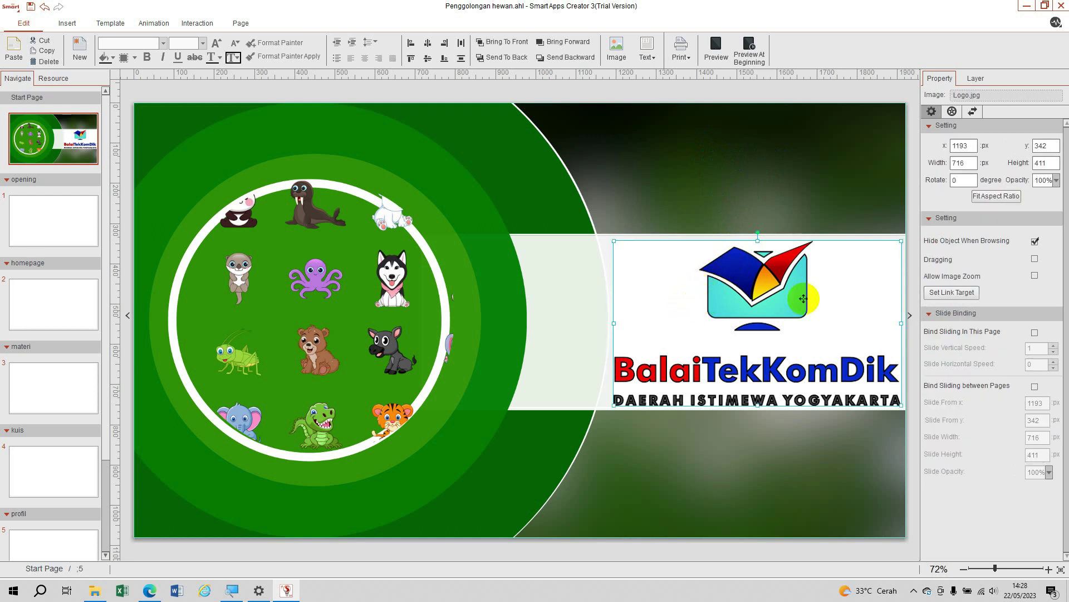
left_click(152, 22)
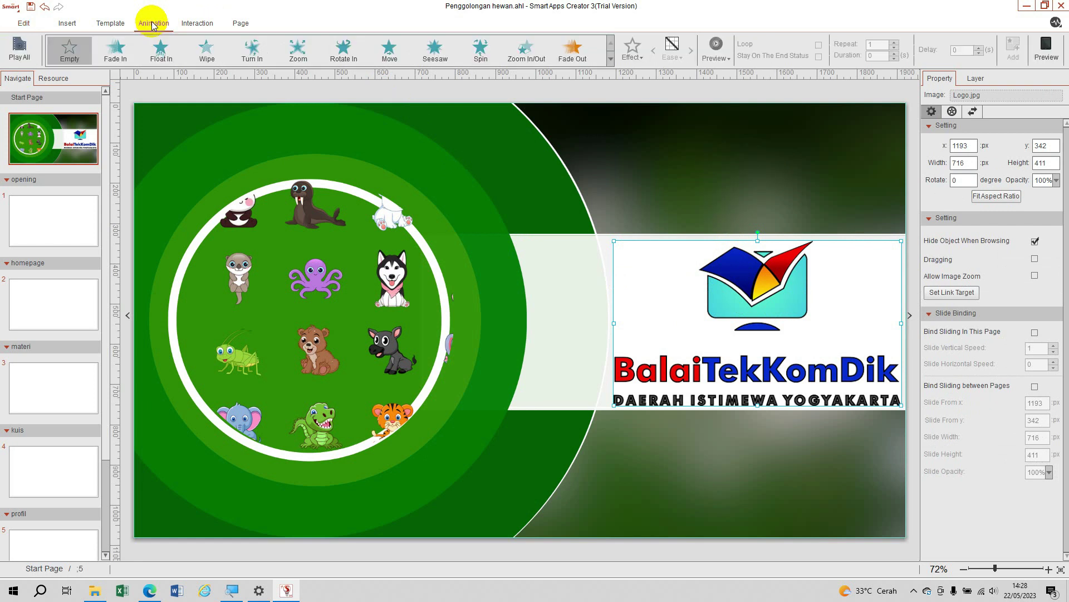
left_click(413, 110)
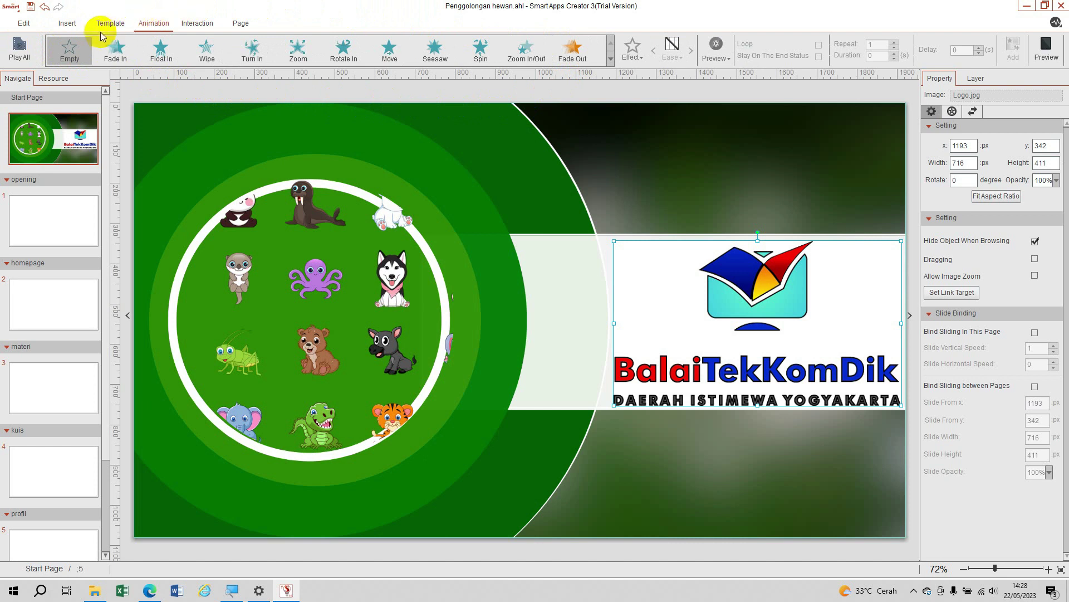
left_click(306, 49)
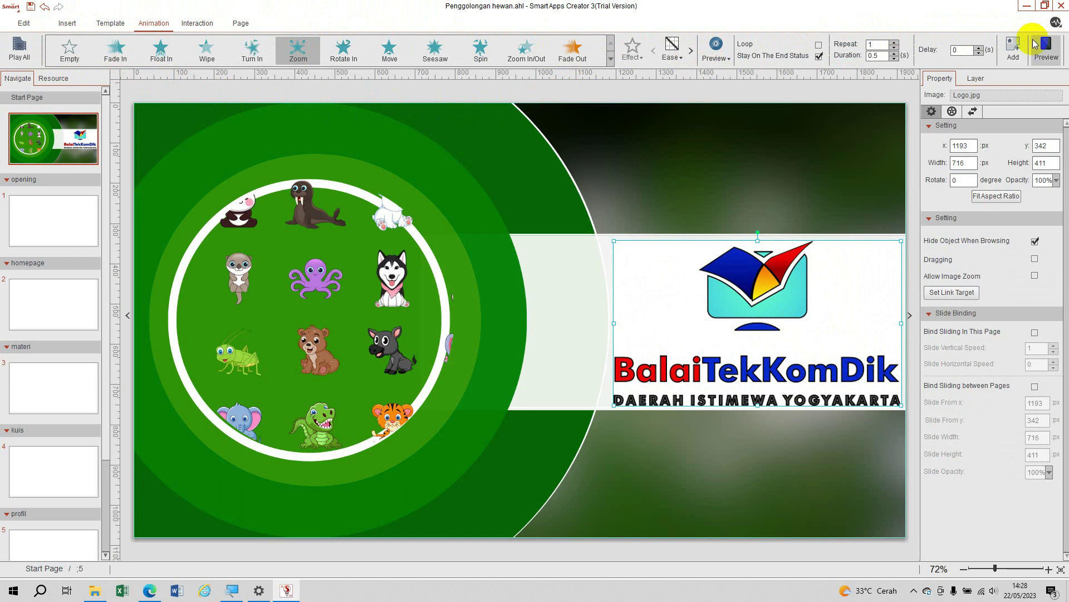
left_click(1016, 53)
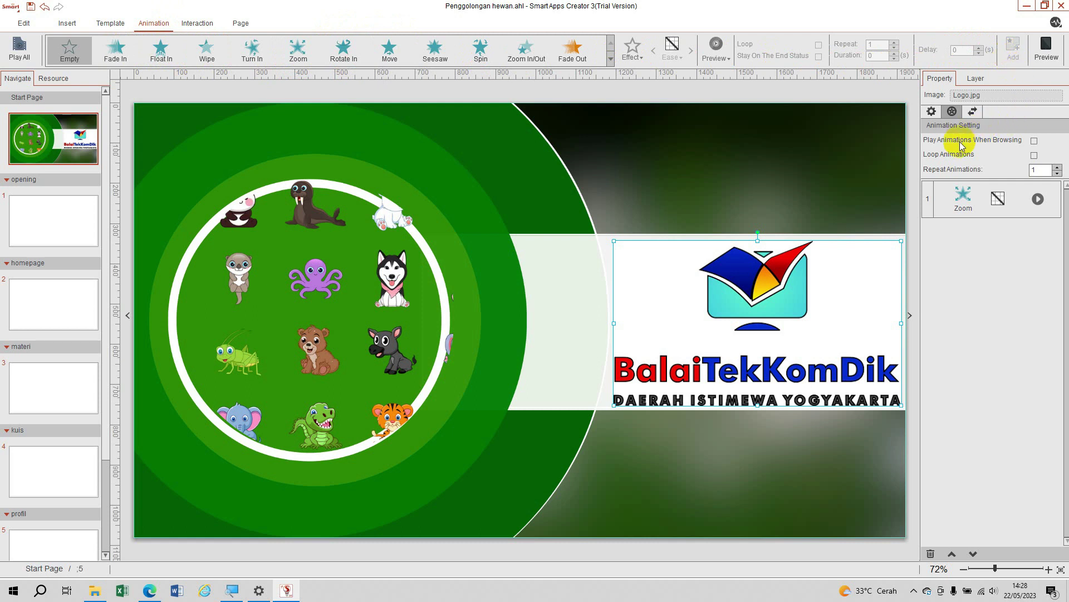
Enable Play Animations When Browsing for the logo and preview the Start Page
left_click(1036, 142)
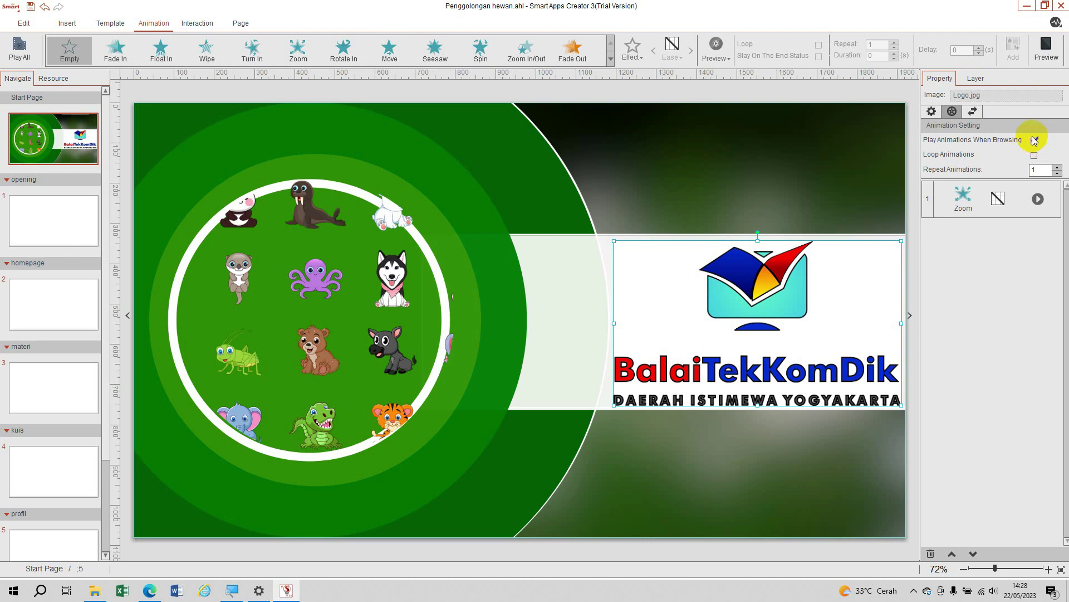
left_click(708, 208)
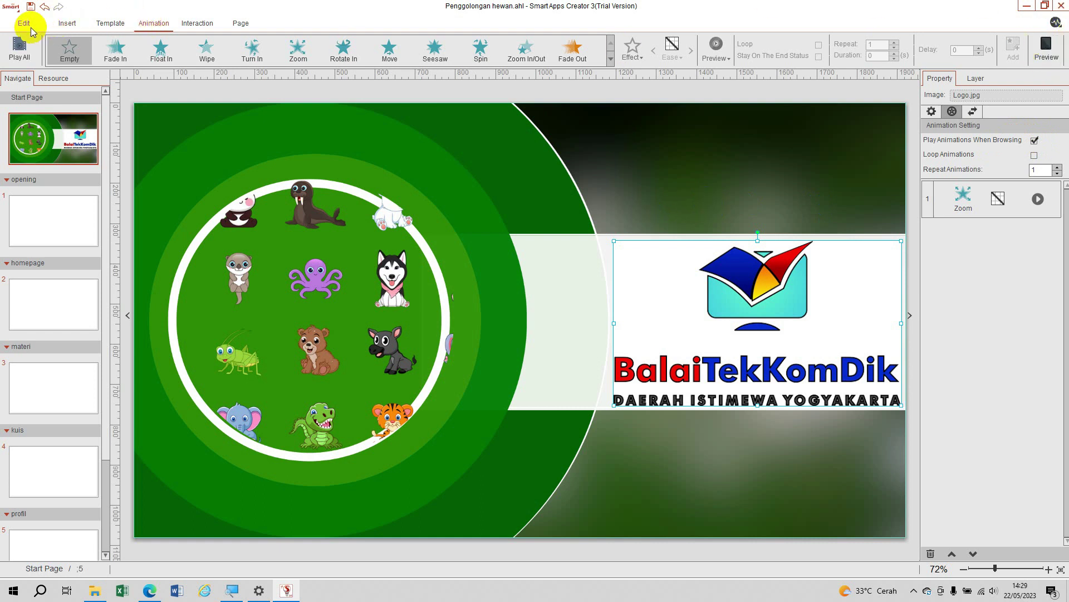
left_click(1046, 49)
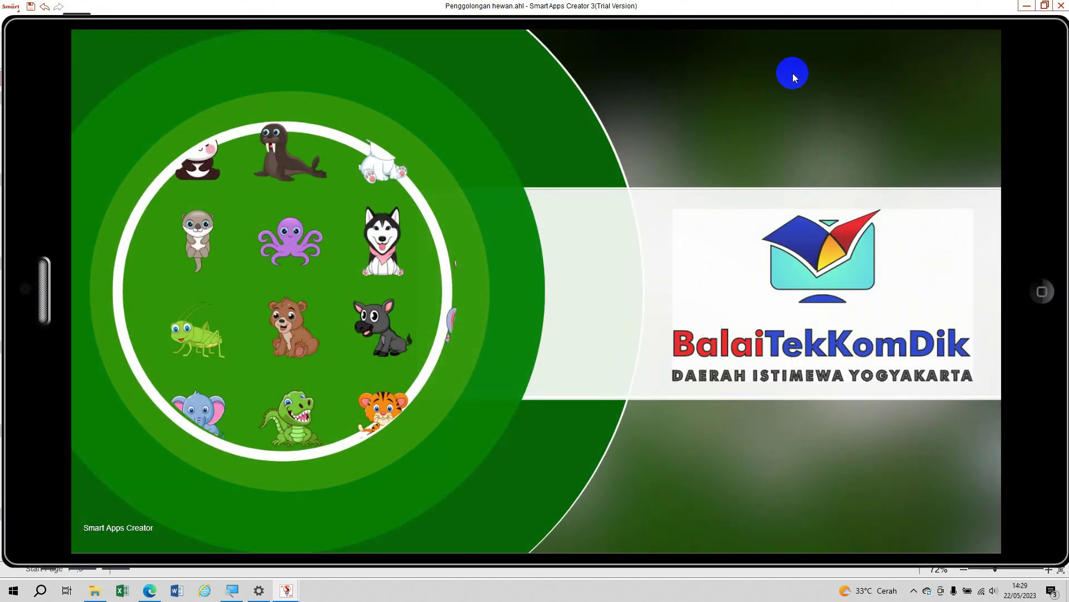
Leave the preview and insert Herbivora (33).png from the Background folder as the opening page's background
left_click(793, 72)
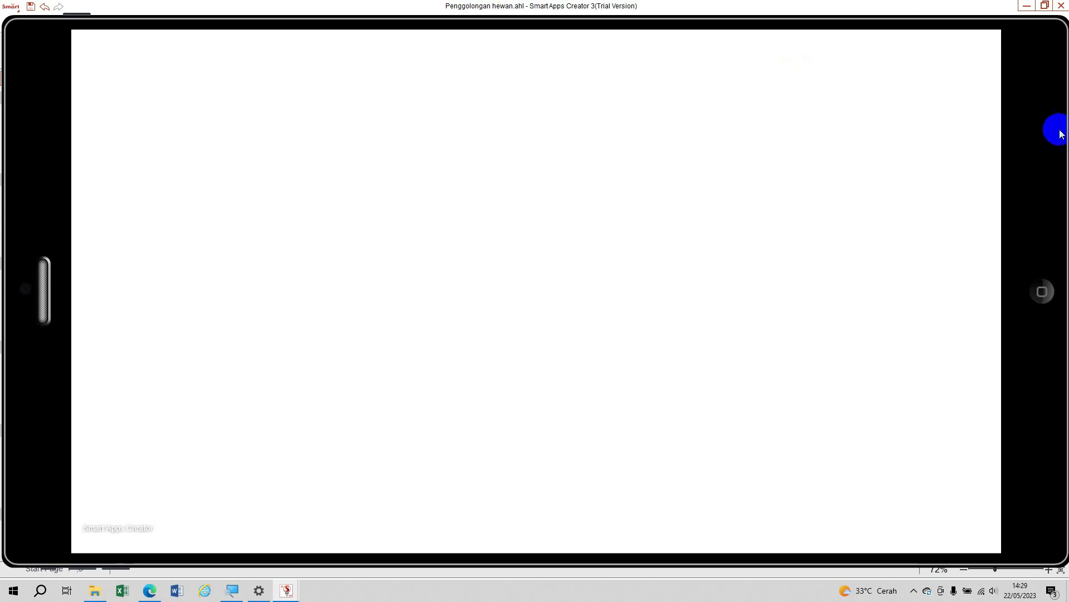
left_click(1046, 288)
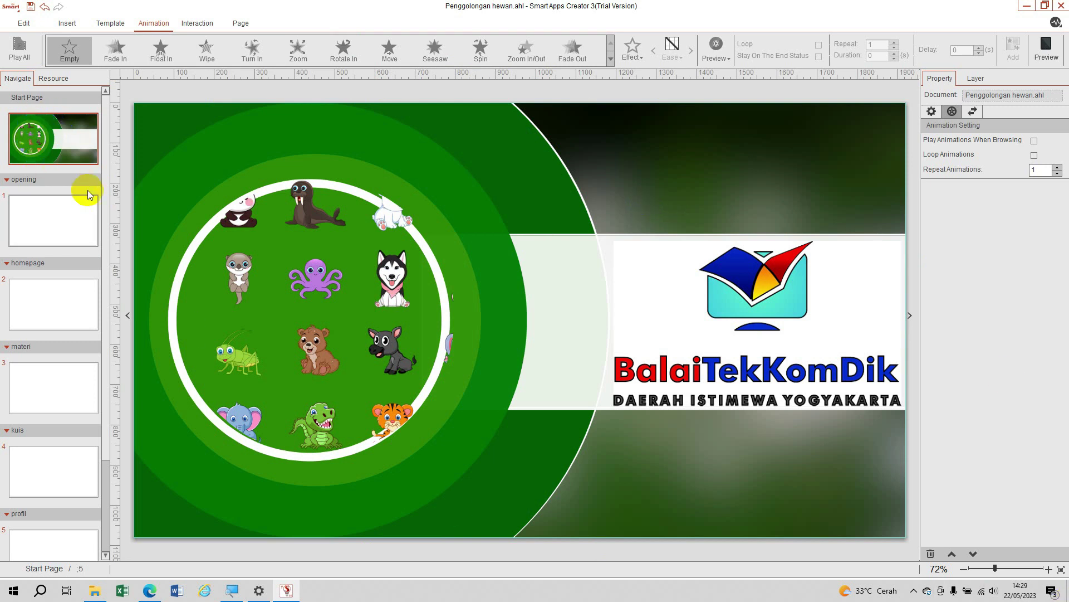
left_click(53, 216)
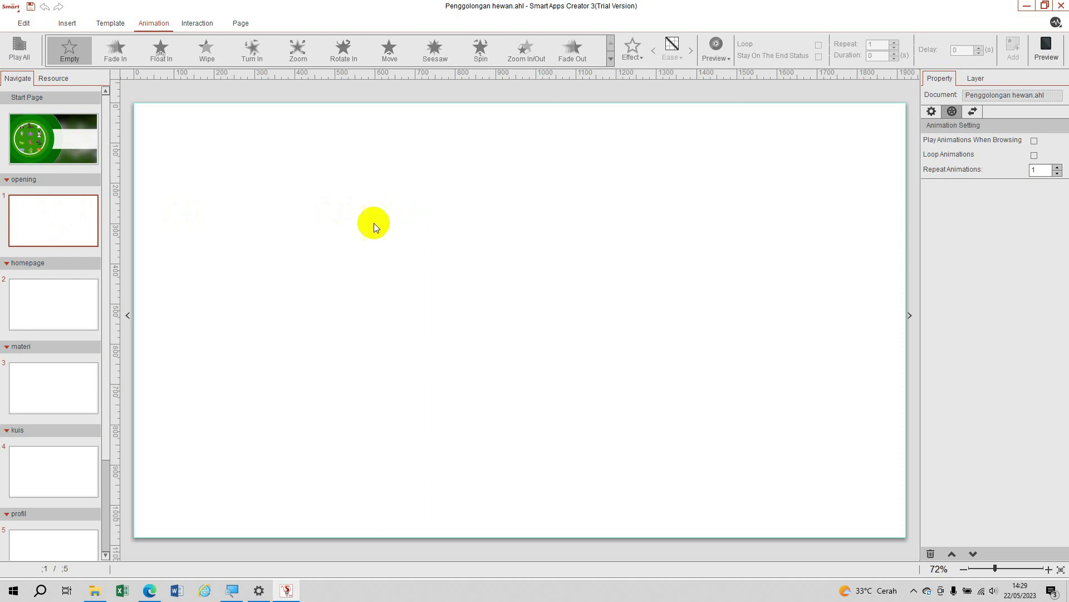
right_click(478, 172)
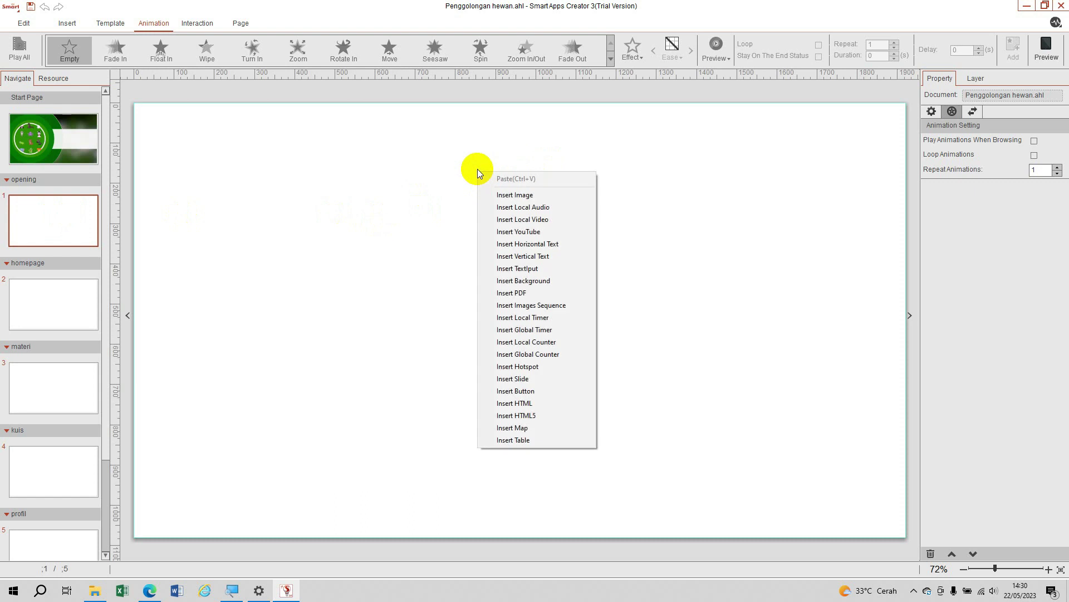
left_click(566, 280)
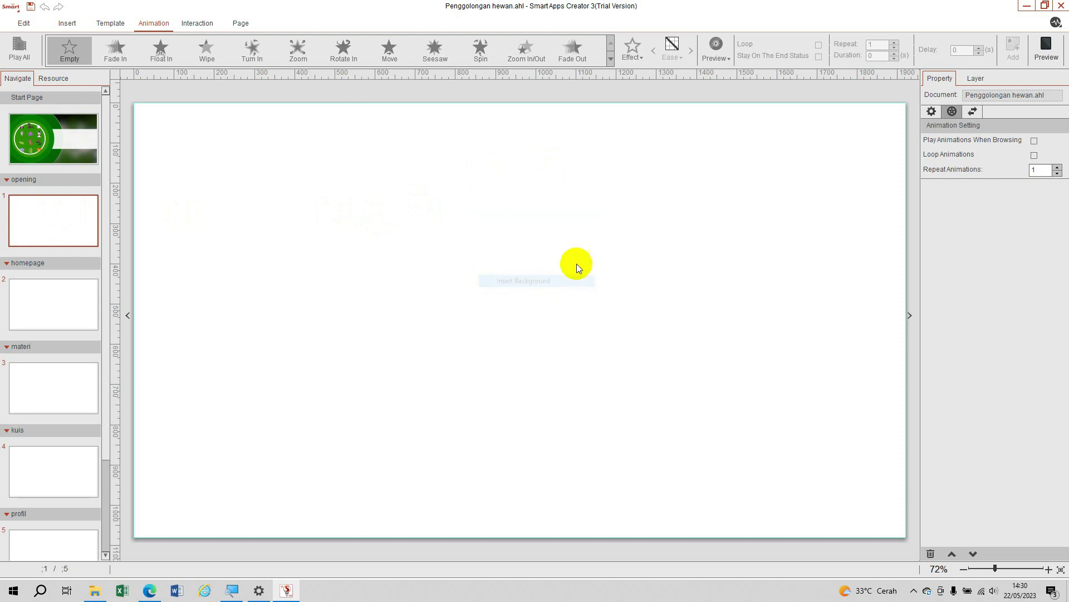
double_click(129, 90)
left_click_drag(410, 81, 418, 165)
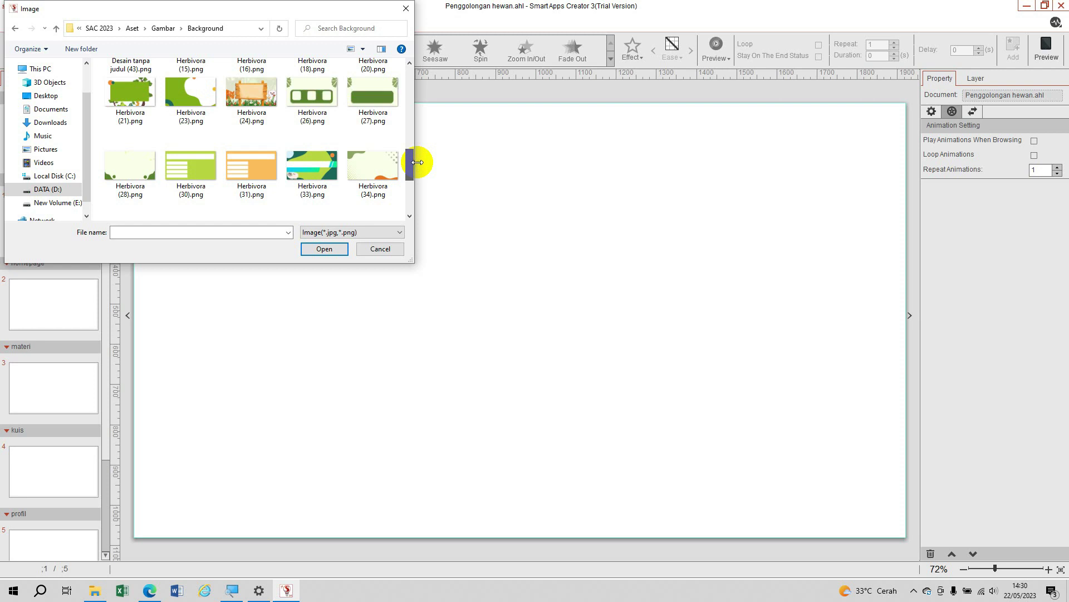
left_click(312, 164)
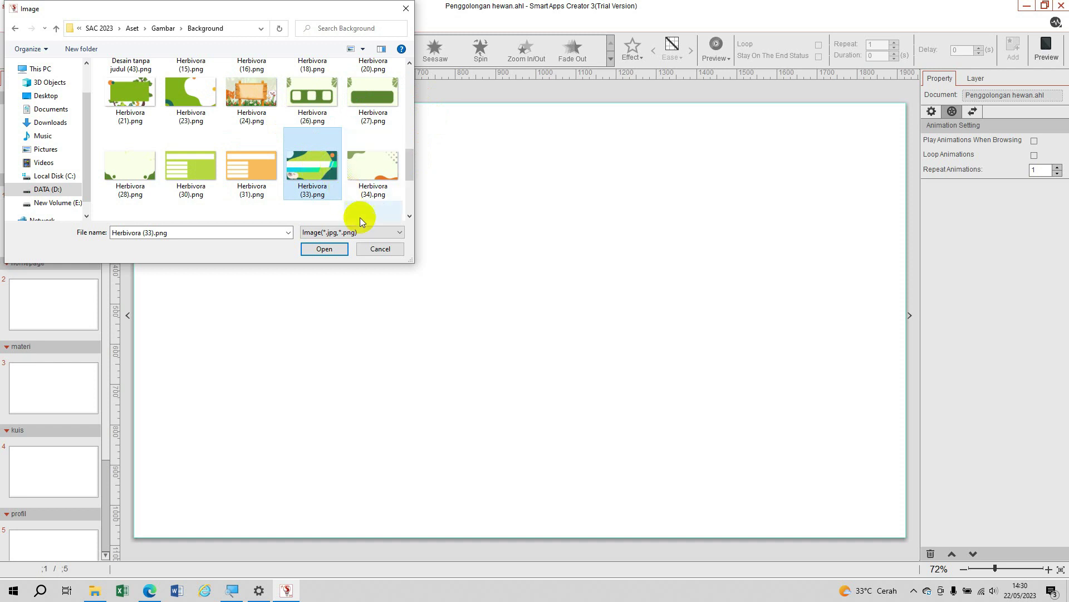
left_click(325, 250)
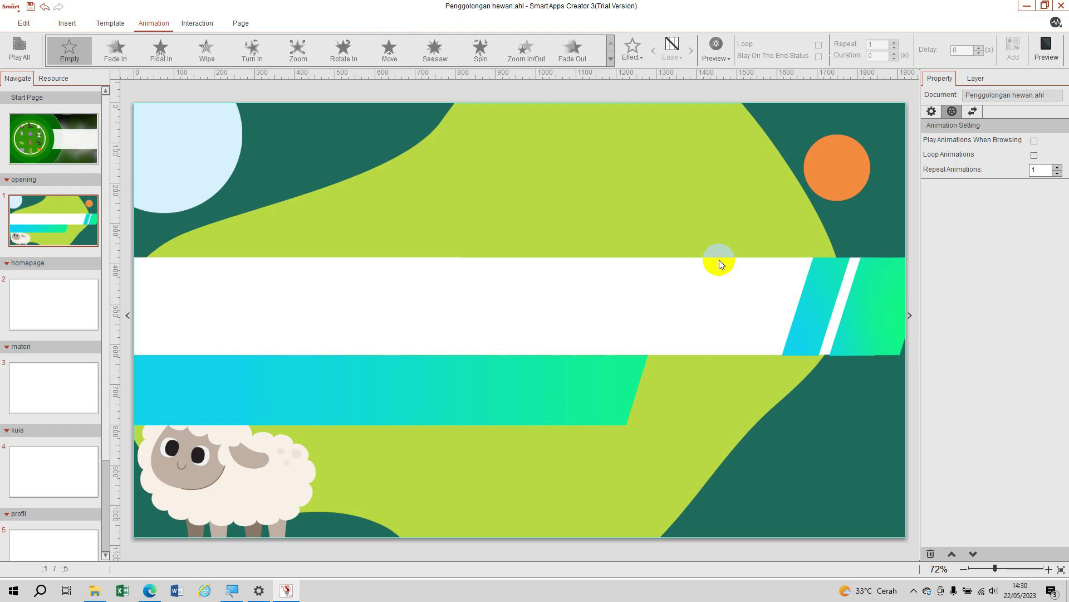
Insert horizontal text "APLIKASI PEMBELAJARAN INTERAKTIF" on the white banner and widen its box to fit on one line
right_click(338, 278)
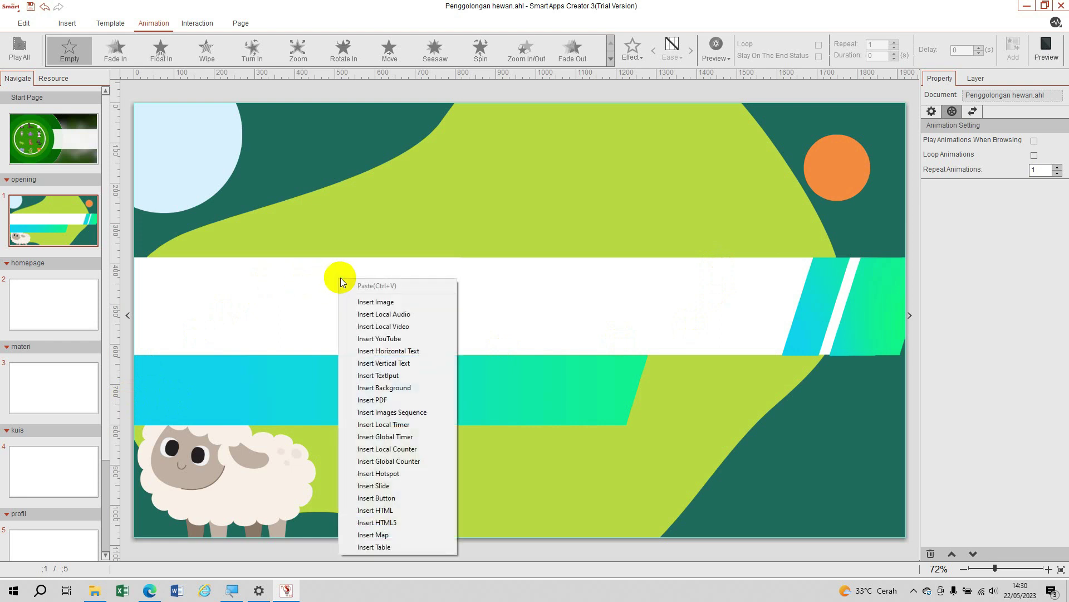
left_click(414, 350)
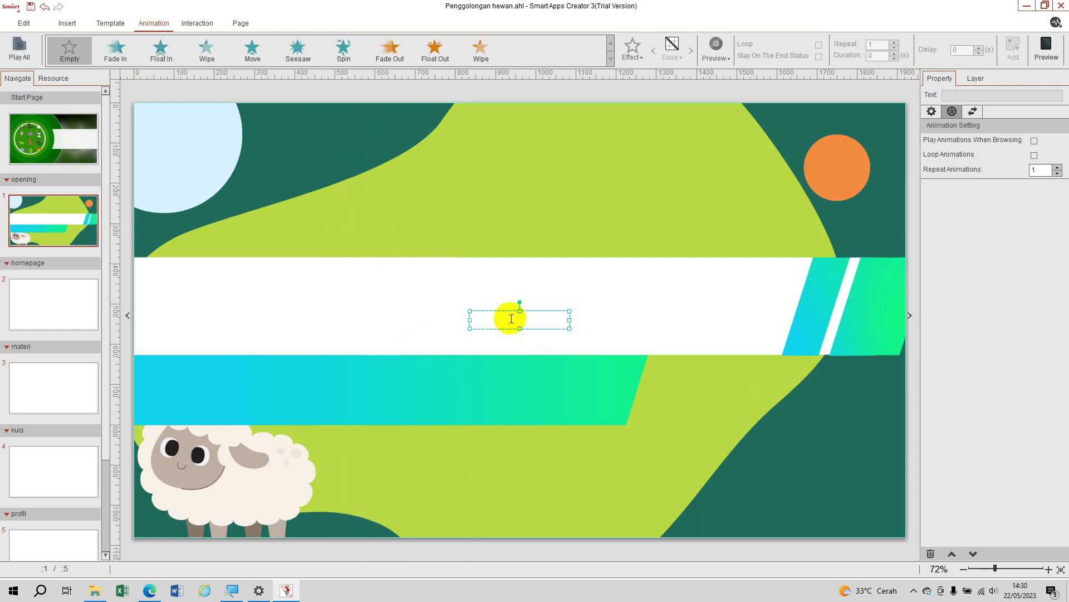
type("APLIK")
type("ASI PEM")
type("BELAJARAN I")
type("NTERAKTIF")
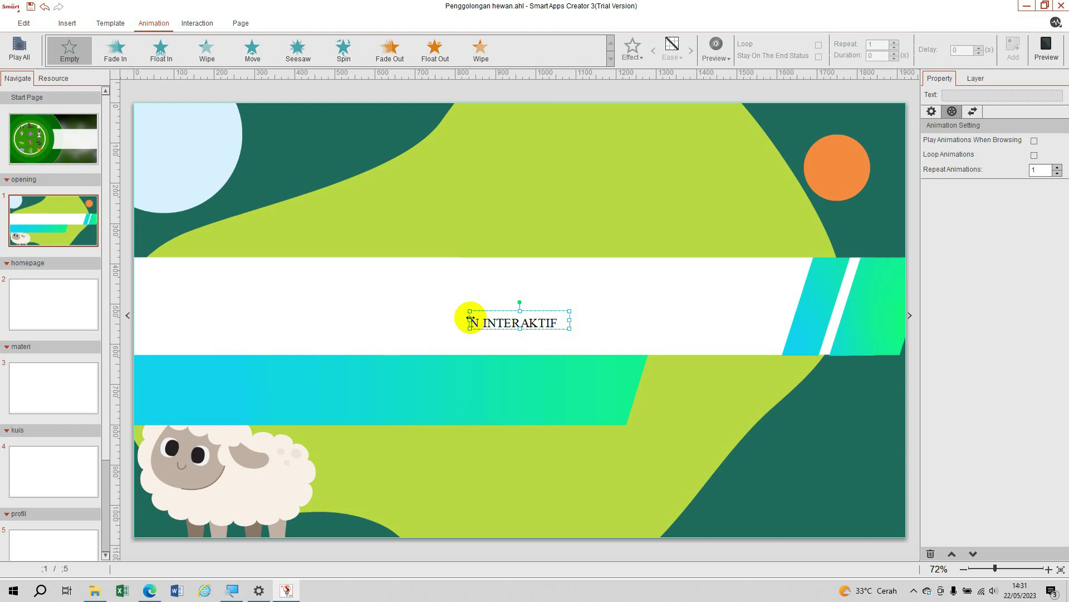
left_click_drag(471, 318, 151, 316)
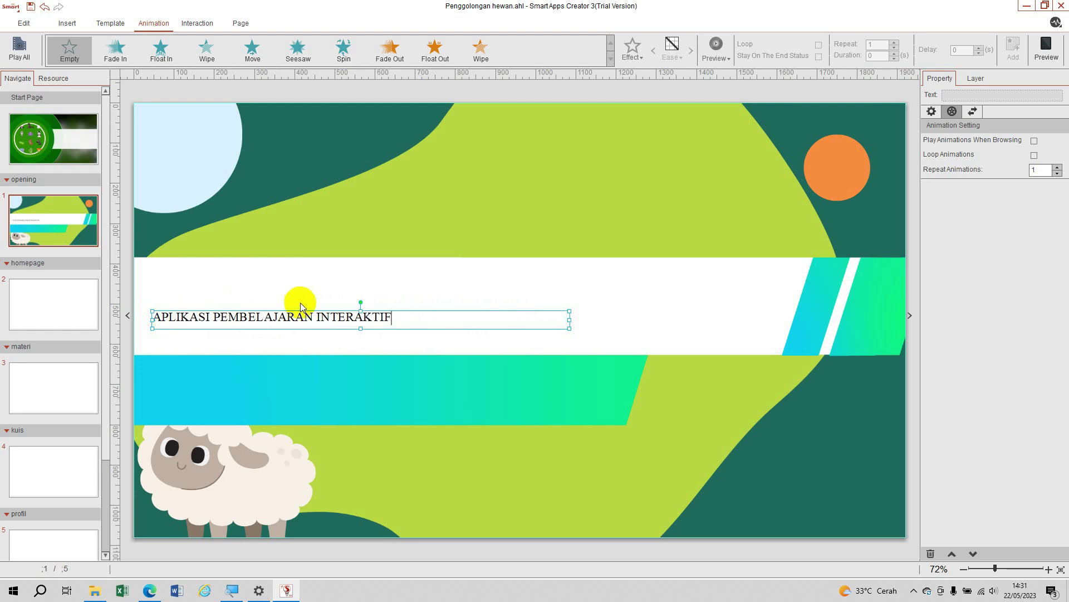
Set the whole title text's font to Snap ITC
double_click(412, 323)
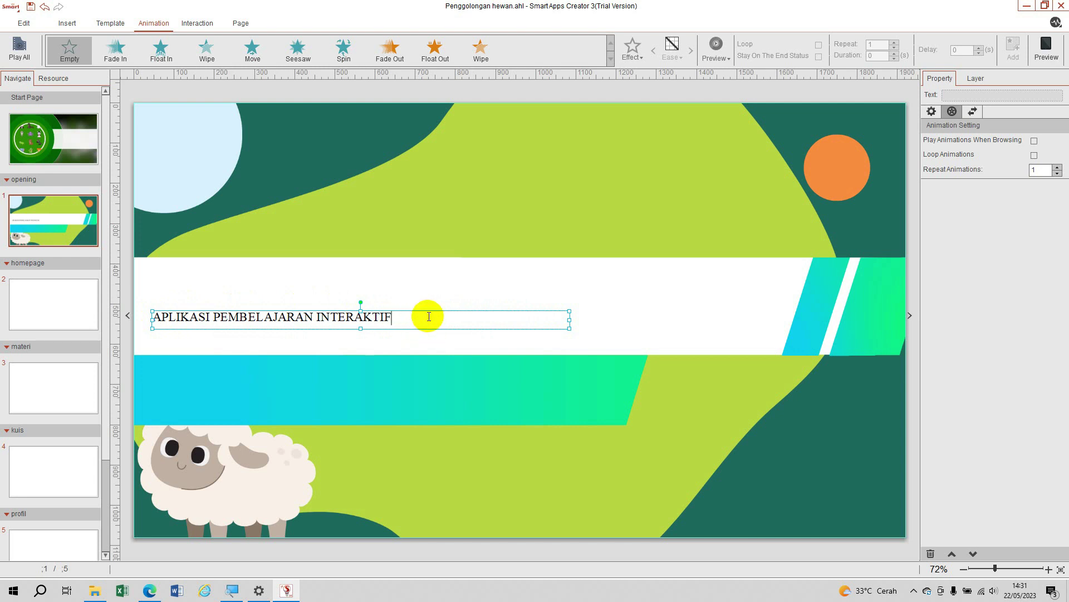
left_click_drag(429, 316, 149, 317)
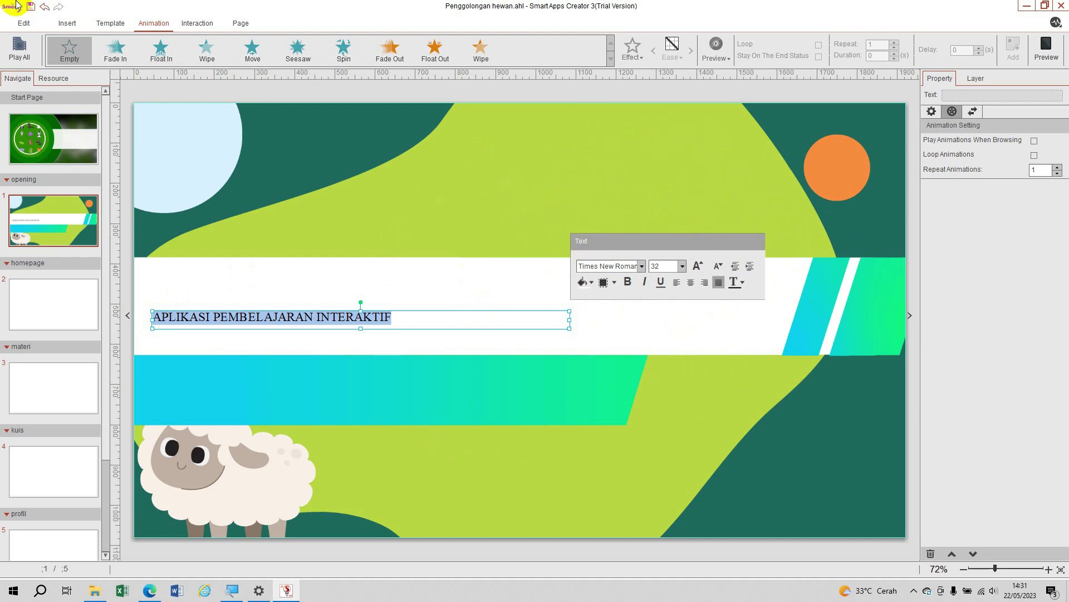
left_click(24, 24)
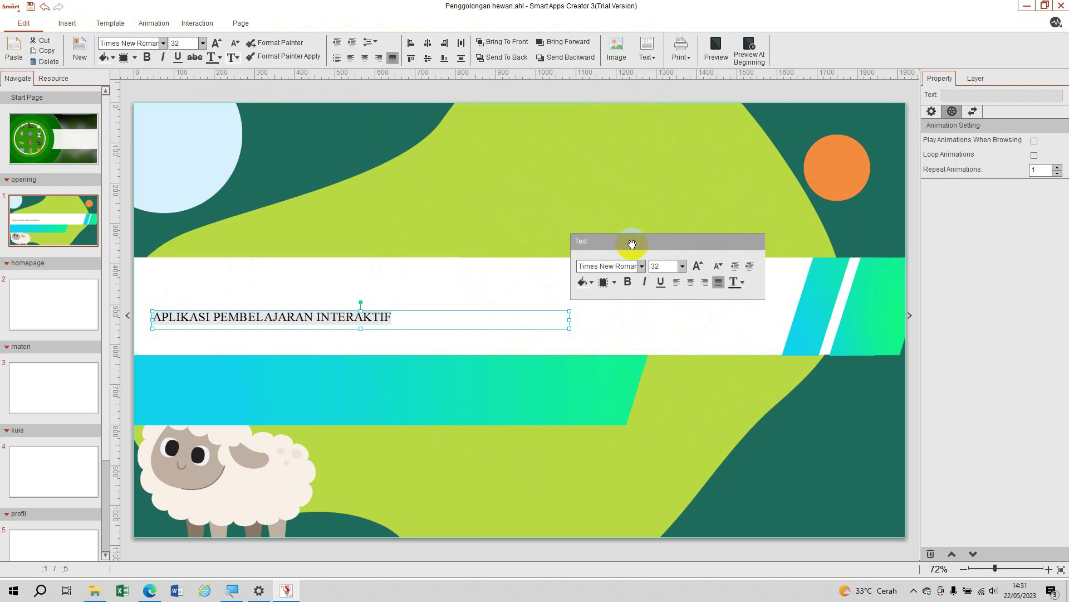
left_click(641, 266)
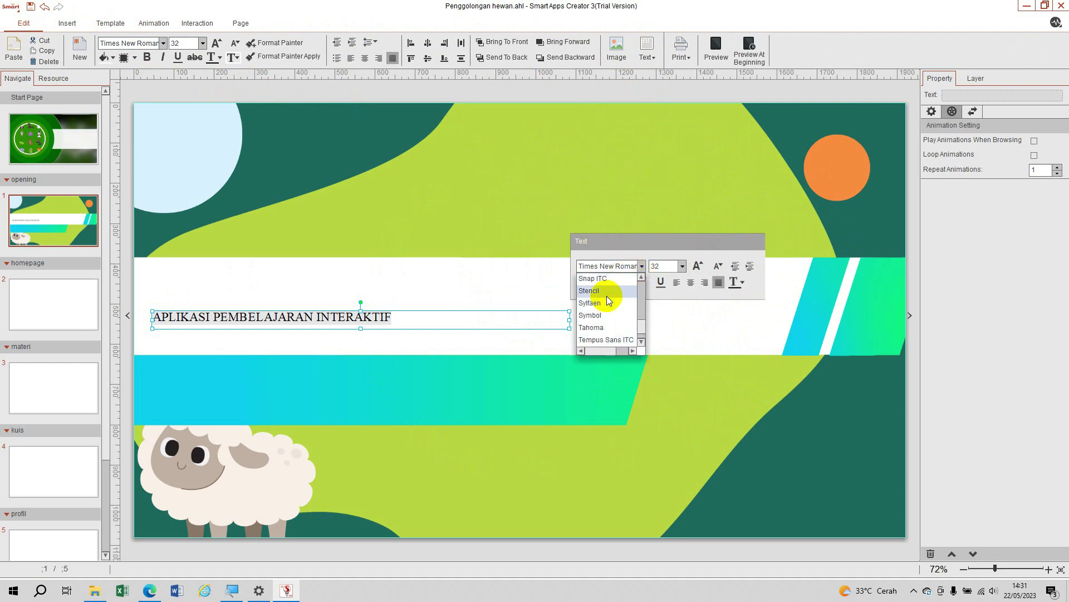
scroll(610, 309, "up", 1)
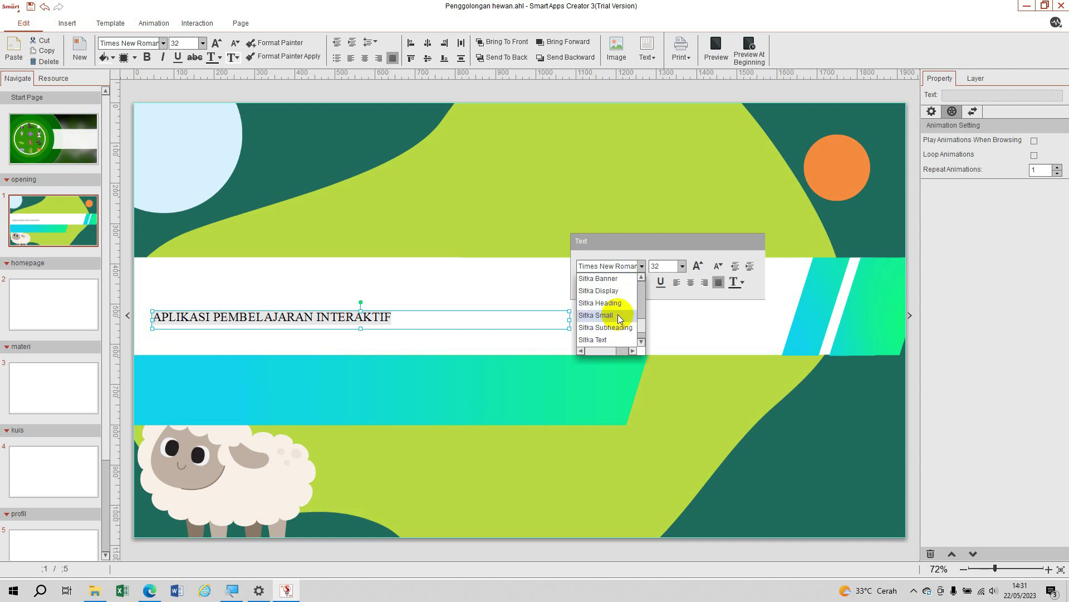
scroll(620, 312, "down", 2)
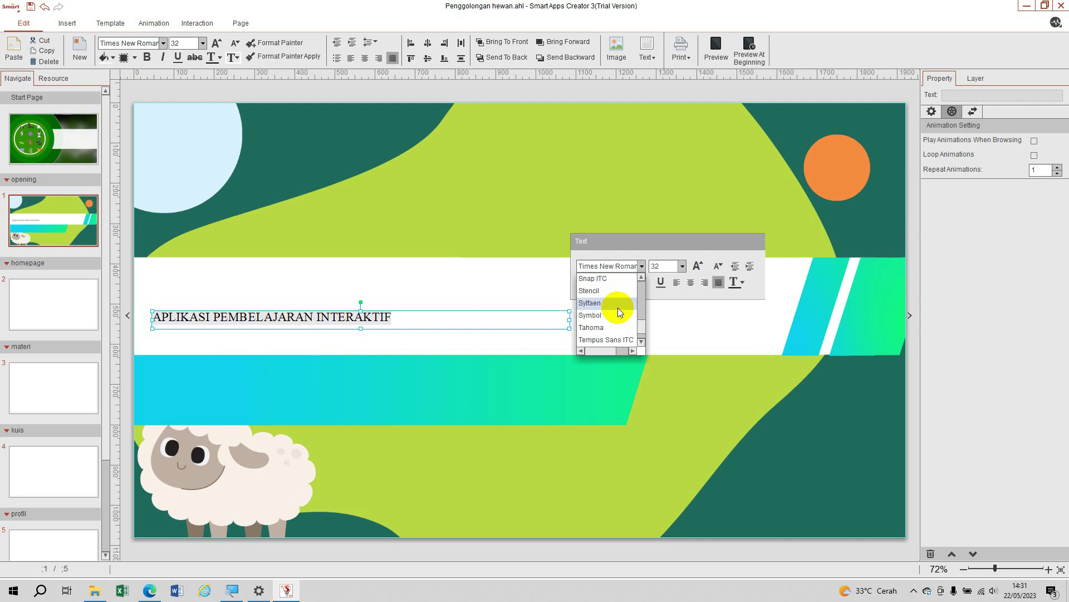
scroll(618, 310, "up", 2)
left_click(608, 315)
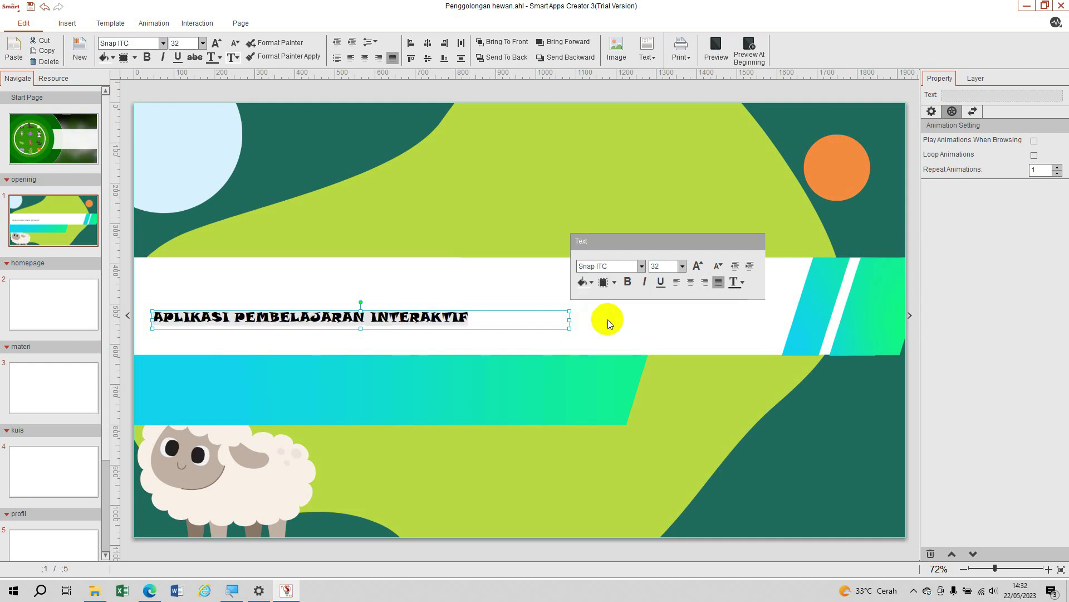
Set the title text's size to 60 and its colour to green
left_click(683, 267)
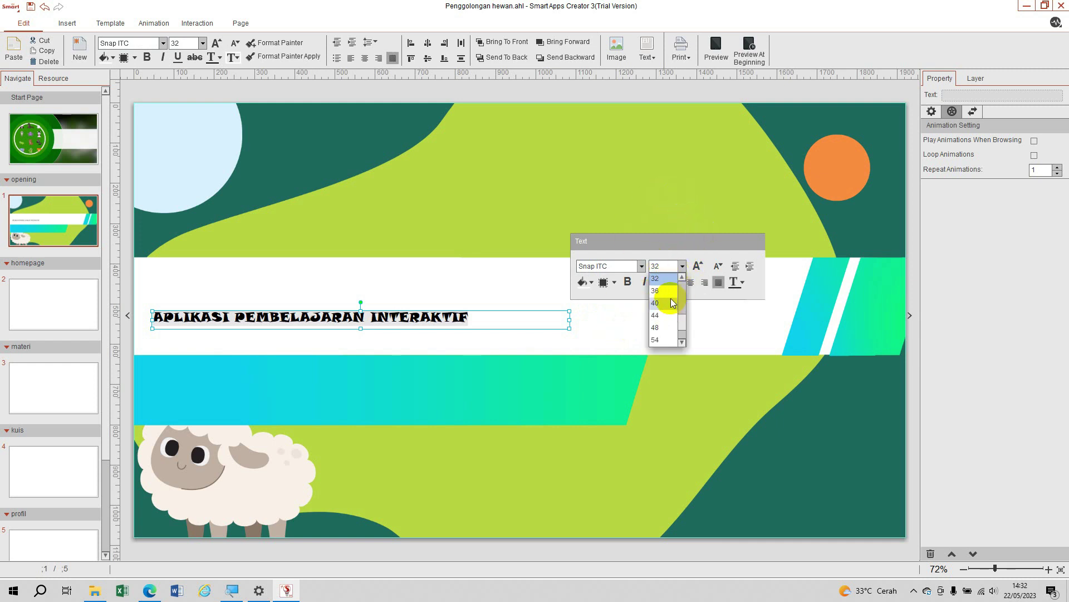
scroll(663, 329, "down", 2)
left_click(662, 312)
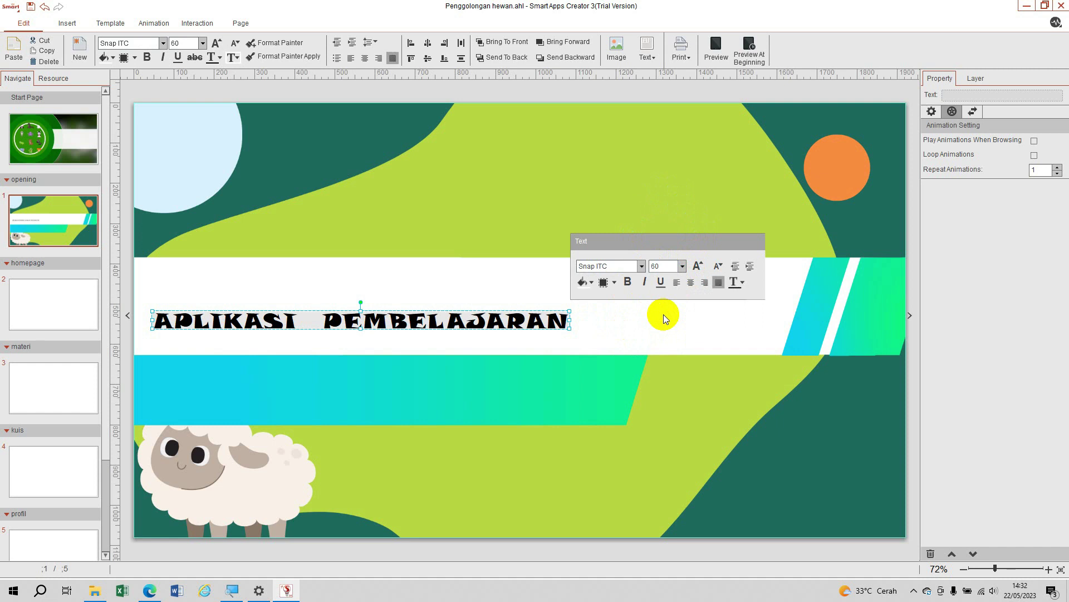
left_click(743, 283)
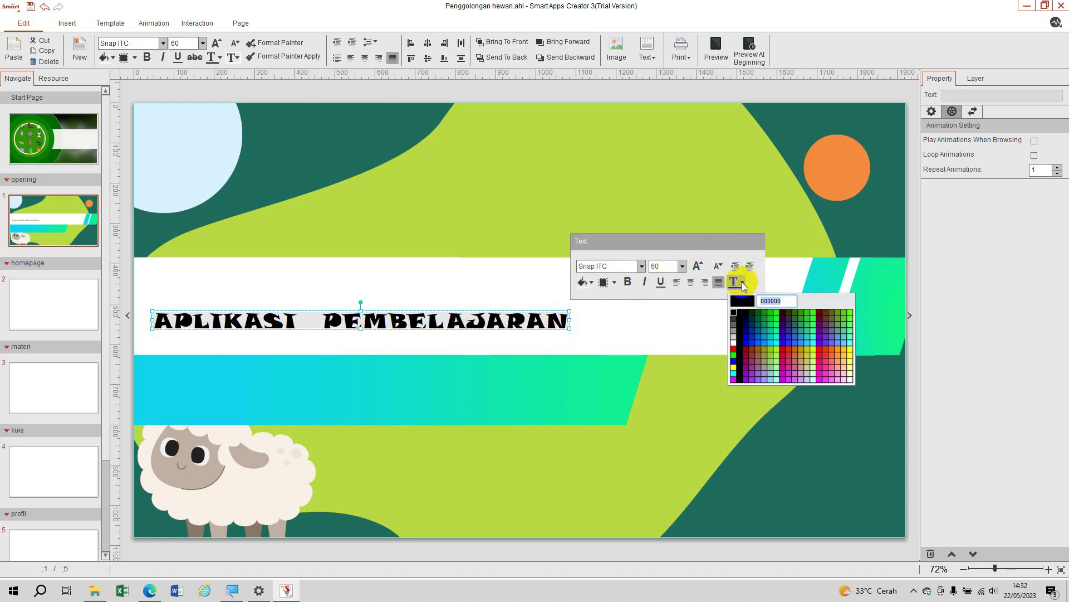
left_click(759, 313)
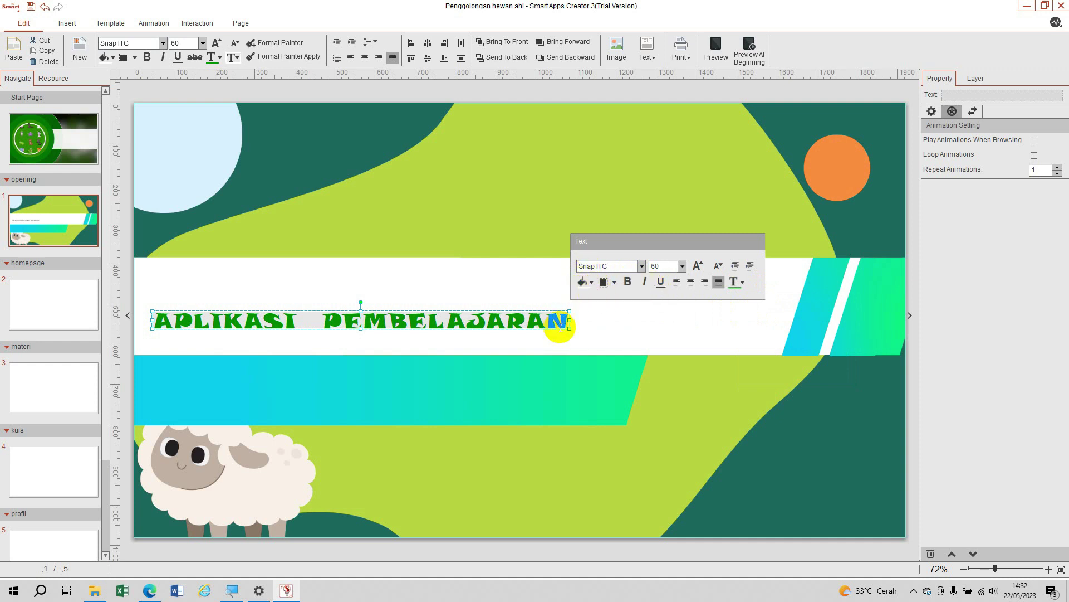
Enlarge the title's text box to about 1518 × 73 px and move it to about x 22, y 466 px
left_click_drag(569, 321, 761, 331)
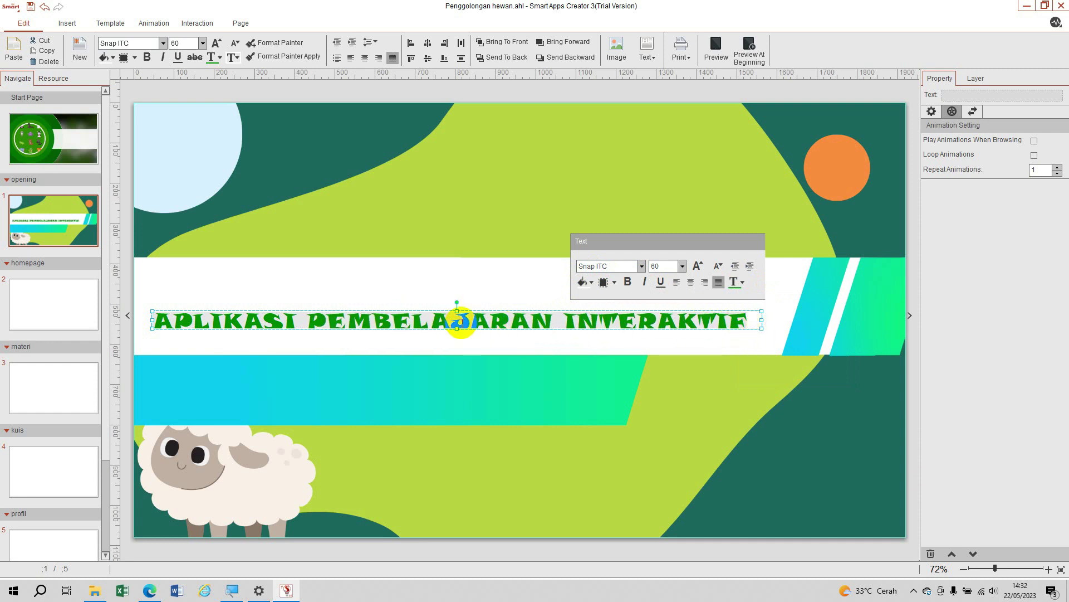
mouse_move(456, 327)
left_mouse_down()
mouse_move(457, 338)
mouse_move(454, 319)
left_mouse_up()
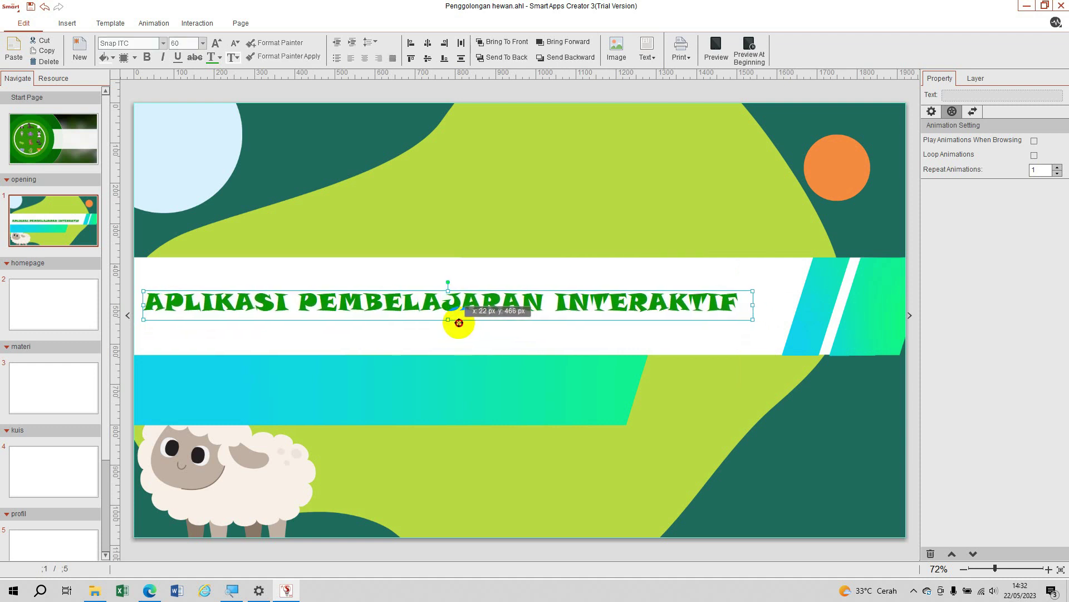
left_click(647, 346)
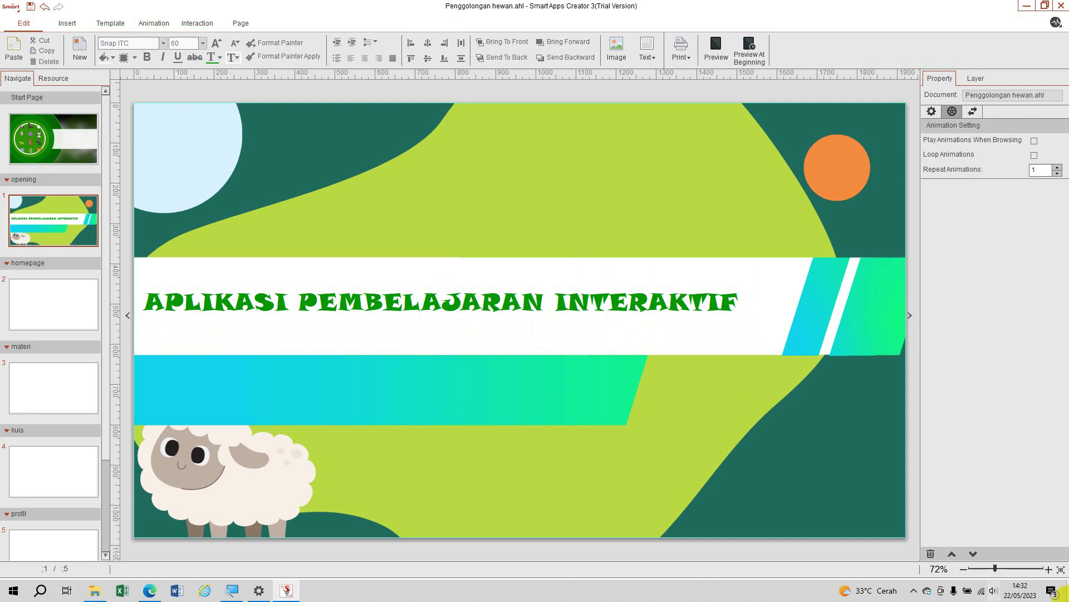
Examine the title text's general settings, including Hide Object When Browsing
left_click_drag(633, 294, 645, 310)
left_click(645, 311)
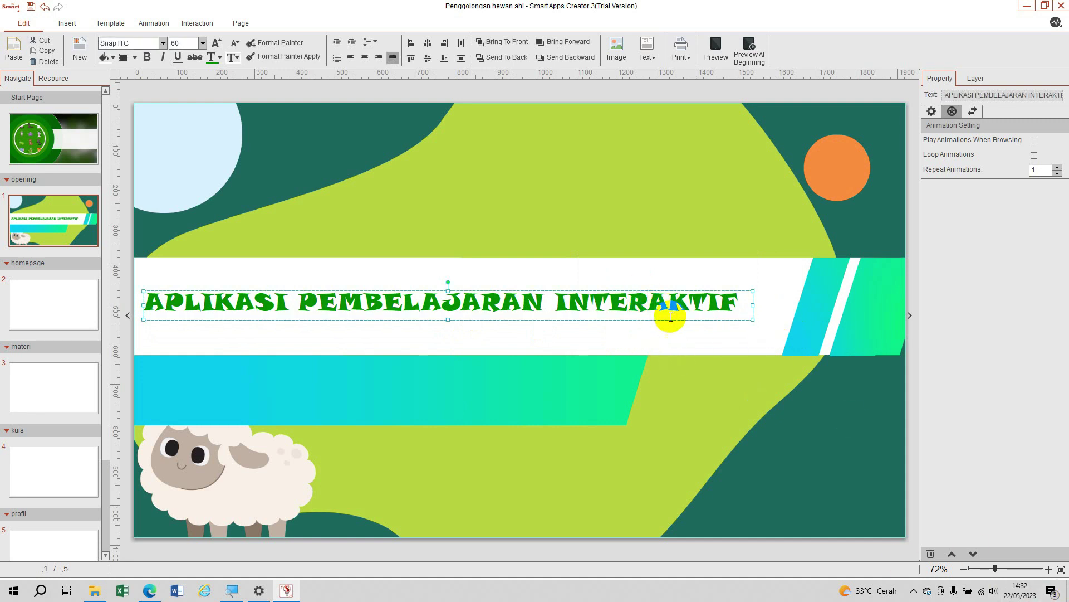
left_click(931, 111)
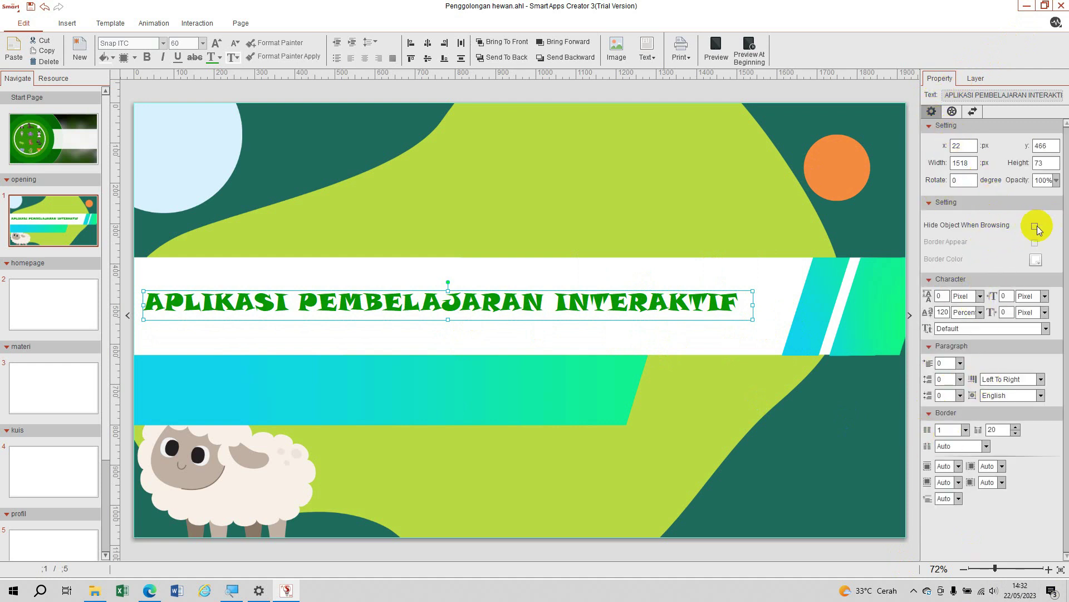
left_click(503, 215)
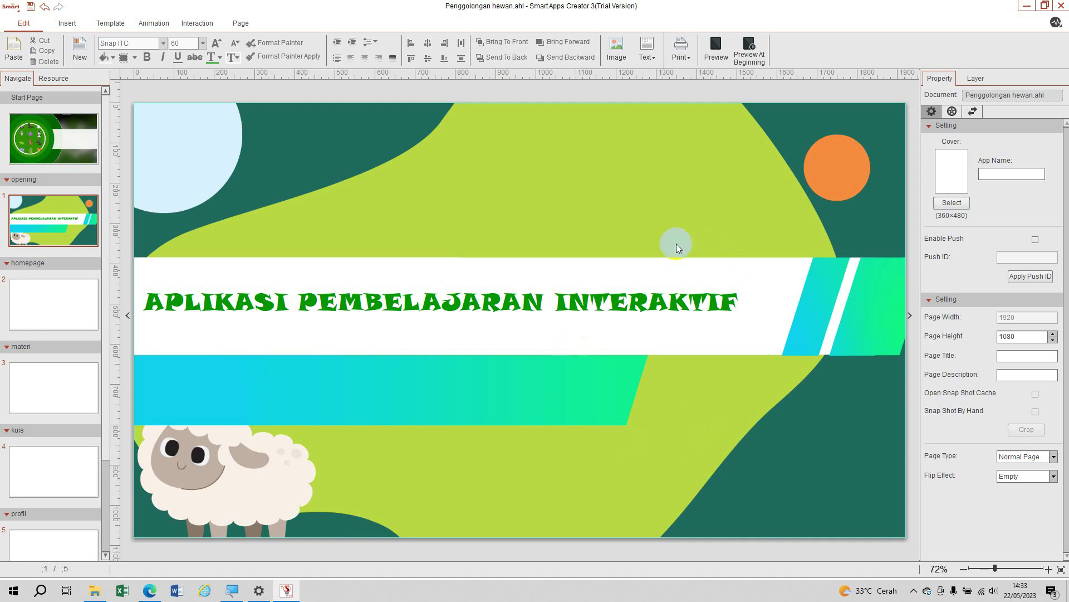
Insert a button on the opening page using the click-here-button-1487274_1920.png image from the Gambar folder
right_click(547, 335)
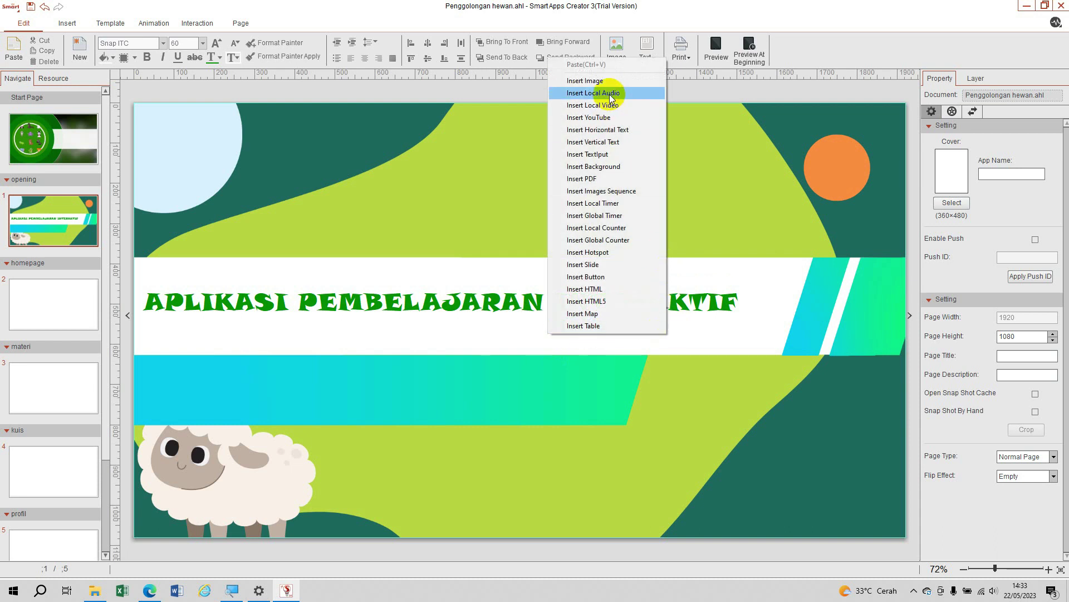
left_click(603, 276)
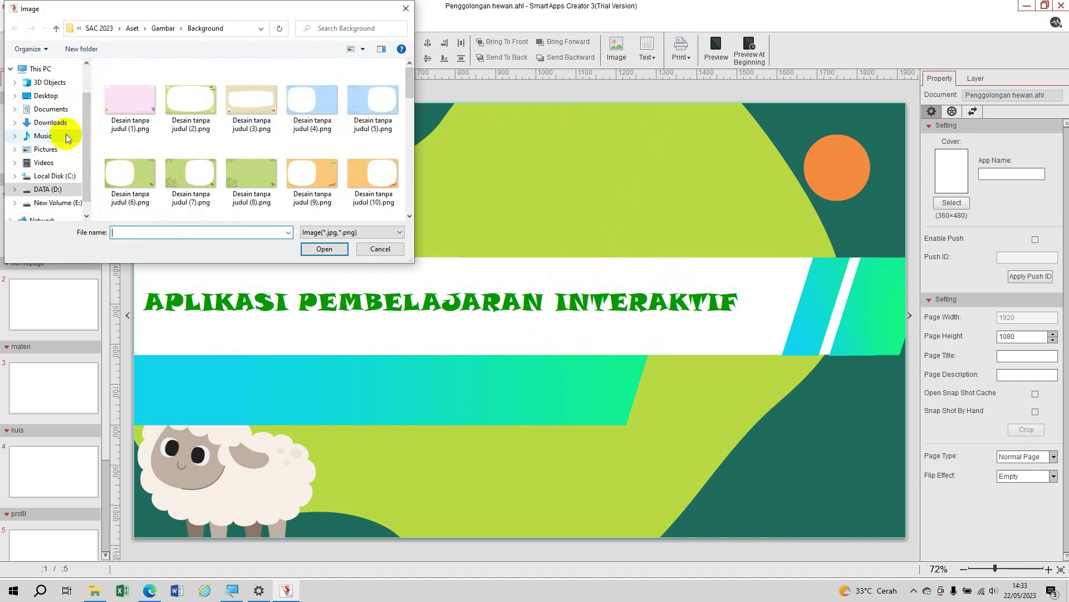
left_click(156, 28)
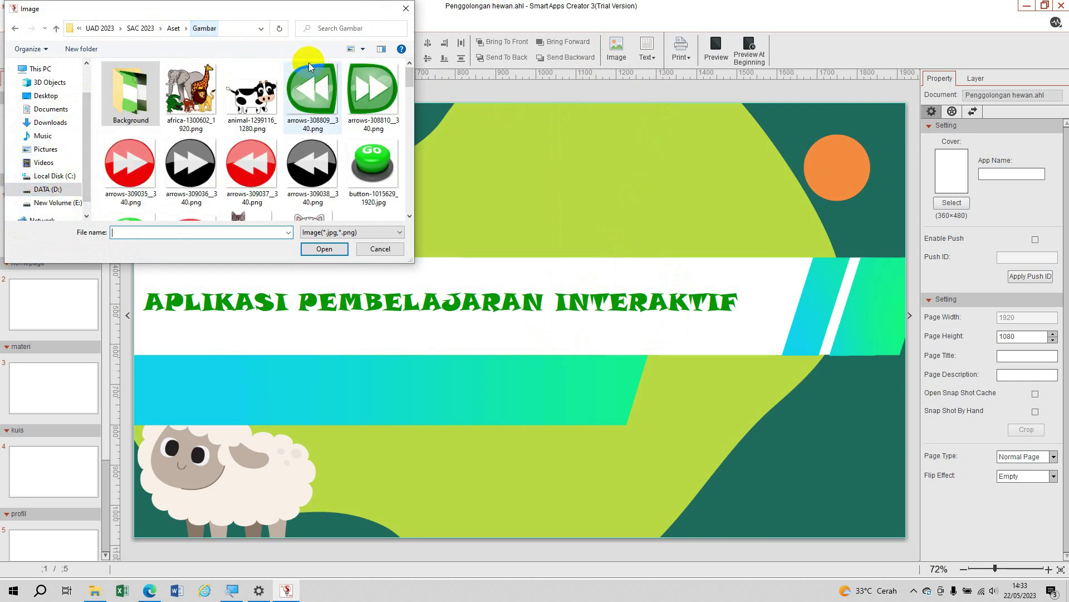
scroll(290, 132, "down", 5)
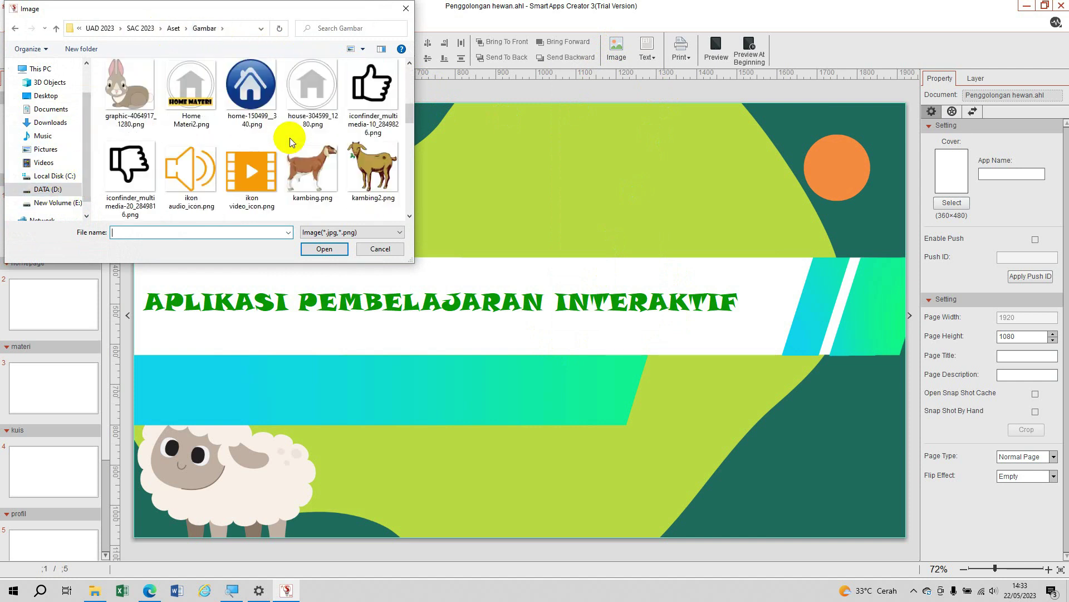
scroll(290, 138, "up", 1)
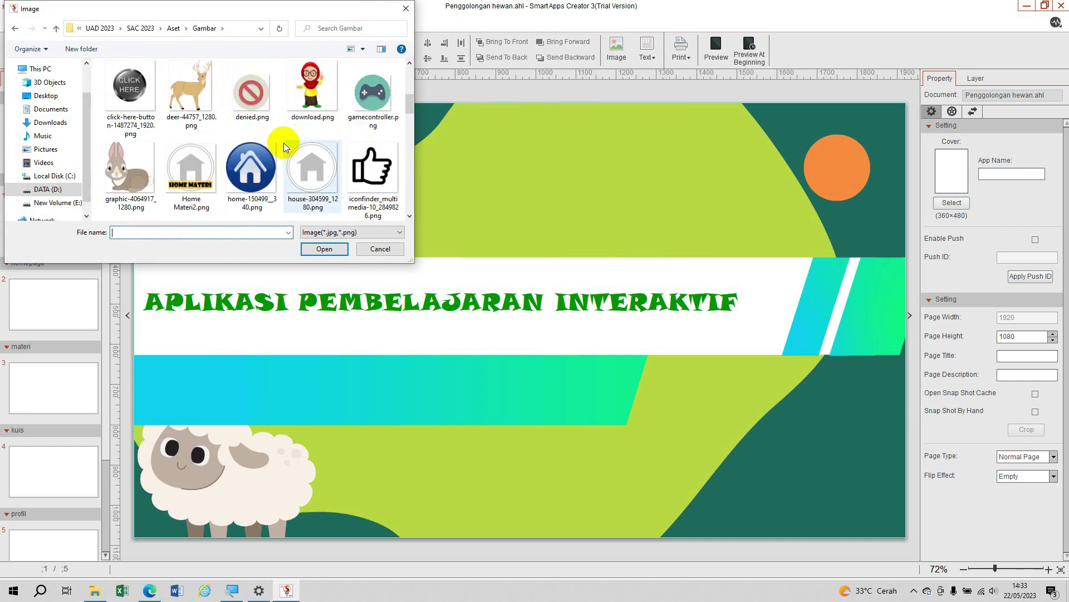
left_click(136, 95)
left_click(329, 248)
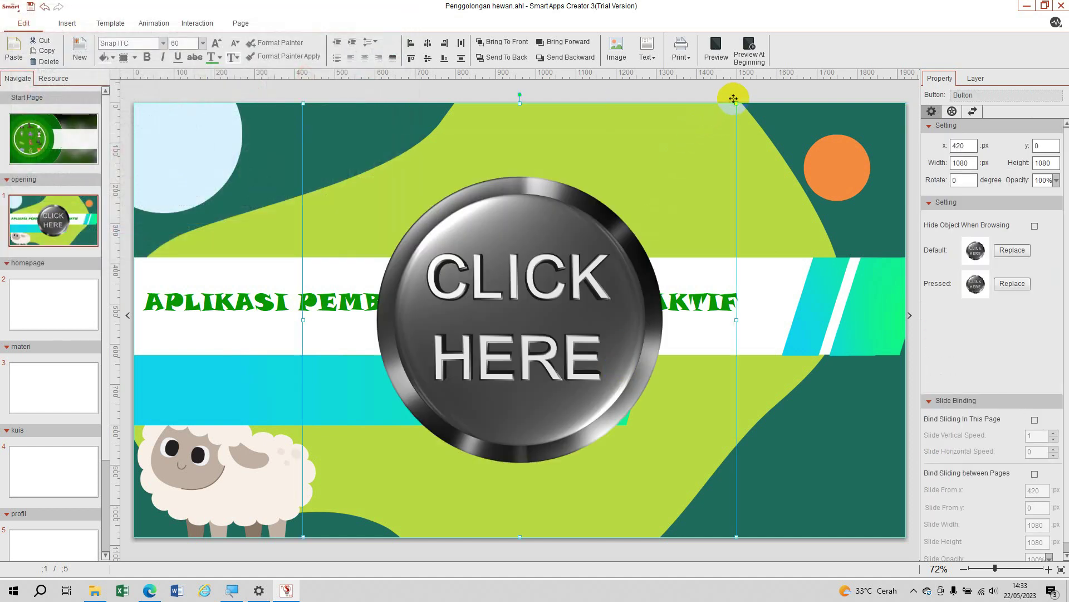
Shrink the CLICK HERE button and place it over the slanted end of the blue-green banner
left_click_drag(737, 104, 415, 415)
left_click_drag(376, 463, 669, 389)
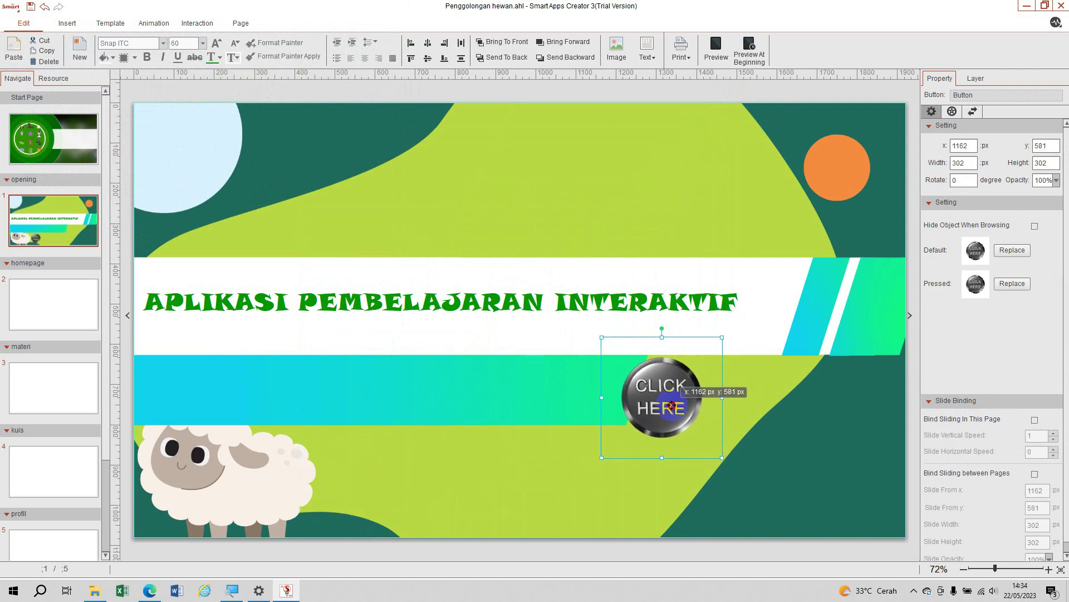
left_click_drag(716, 339, 766, 334)
left_click_drag(642, 428, 616, 460)
left_click(440, 490)
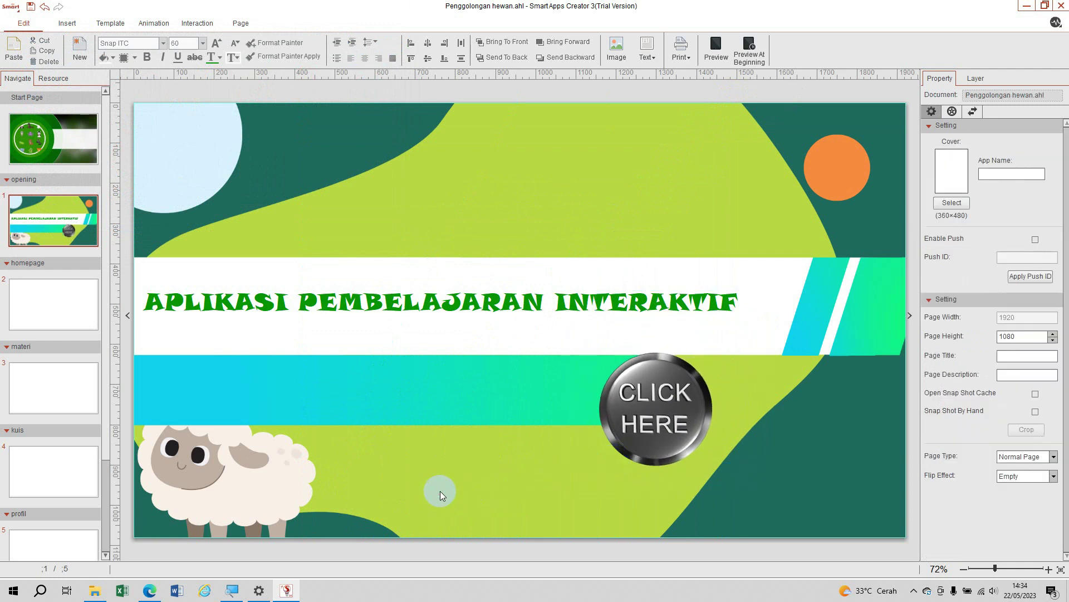